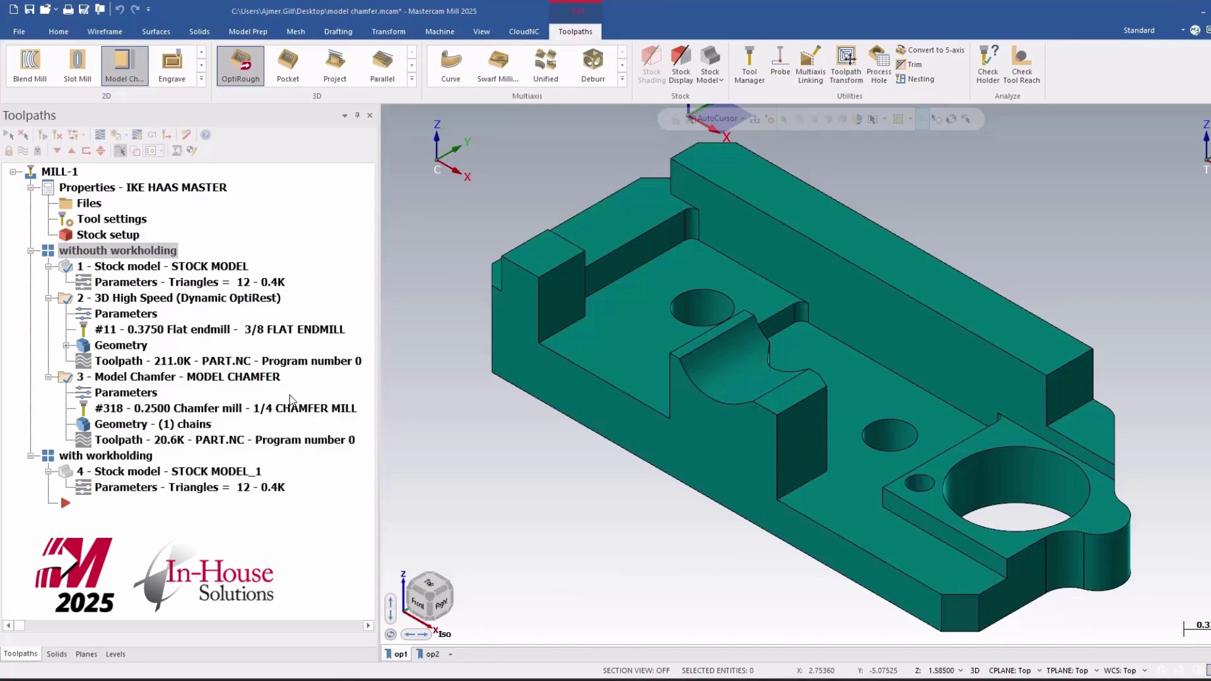
# Review the model geometry settings of the Dynamic OptiRest operation without workholding, and close them unchanged
pyautogui.click(164, 297)
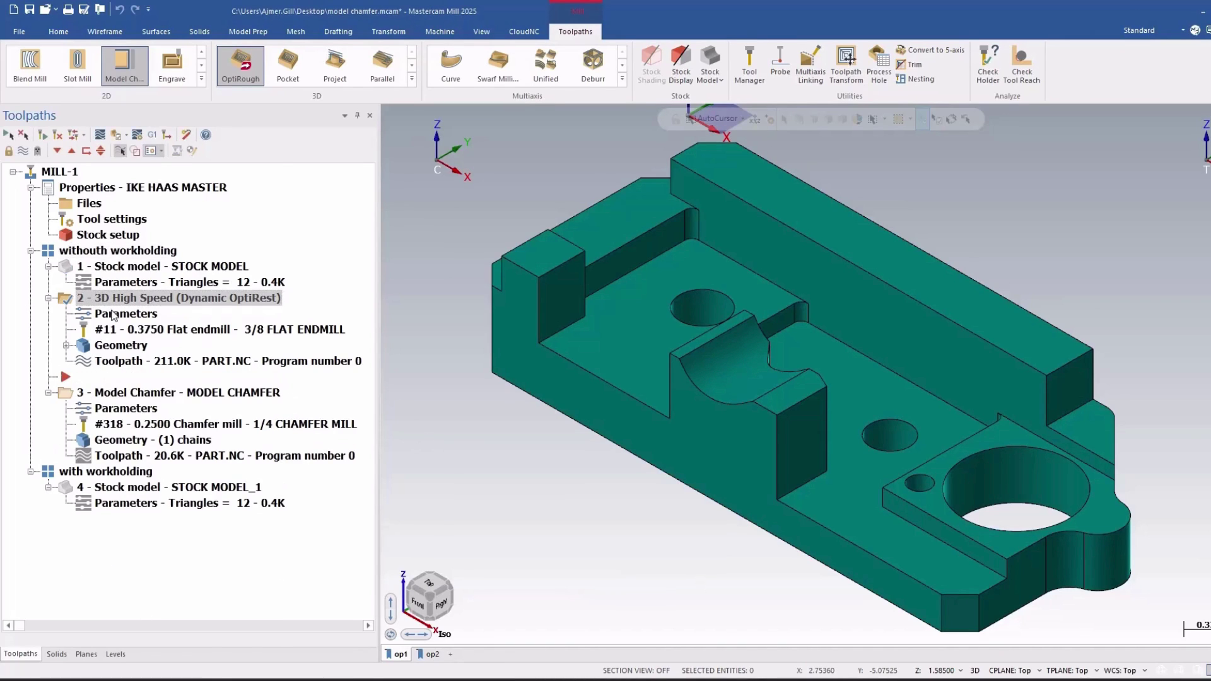
pyautogui.click(113, 314)
pyautogui.click(171, 156)
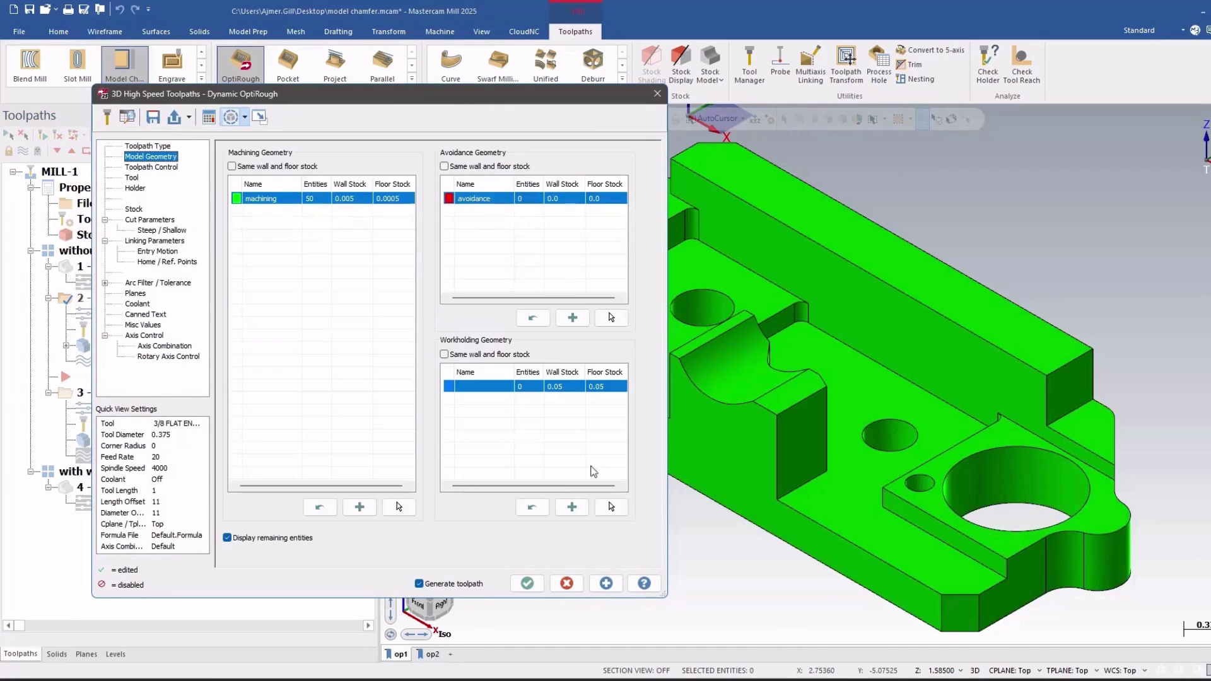
pyautogui.click(657, 94)
# Review the workholding geometry option in the Model Chamfer operation's toolpath parameters, and close them unchanged
pyautogui.click(119, 410)
pyautogui.click(120, 410)
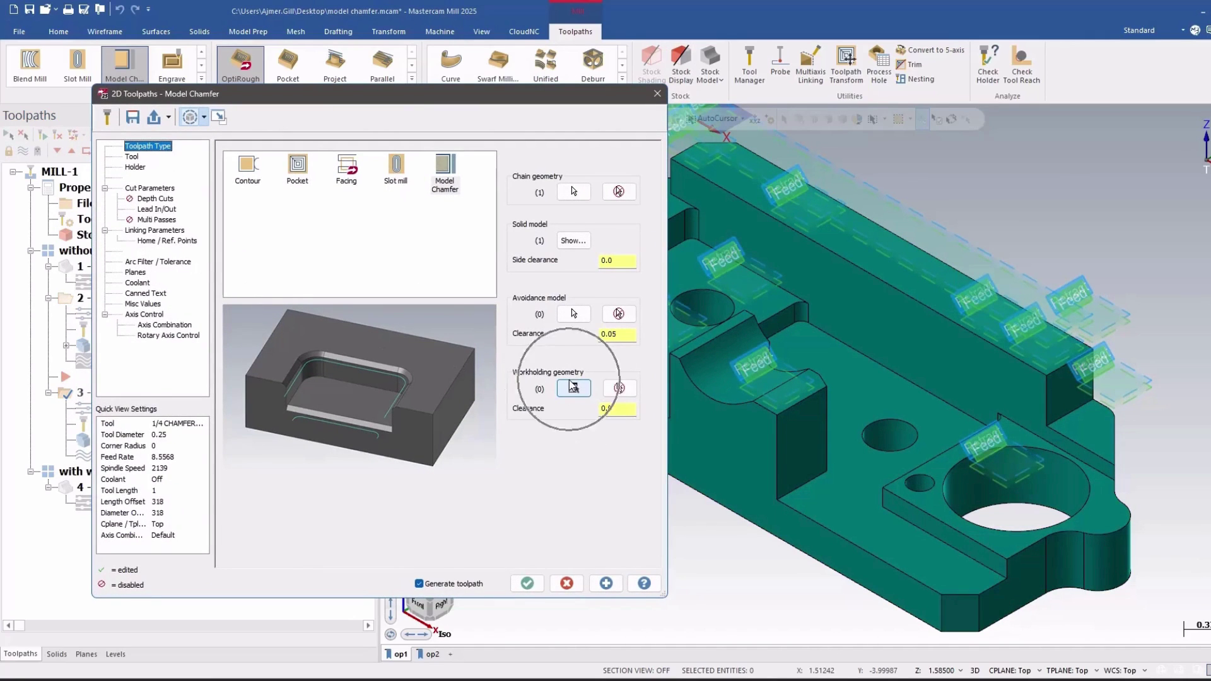
pyautogui.click(657, 93)
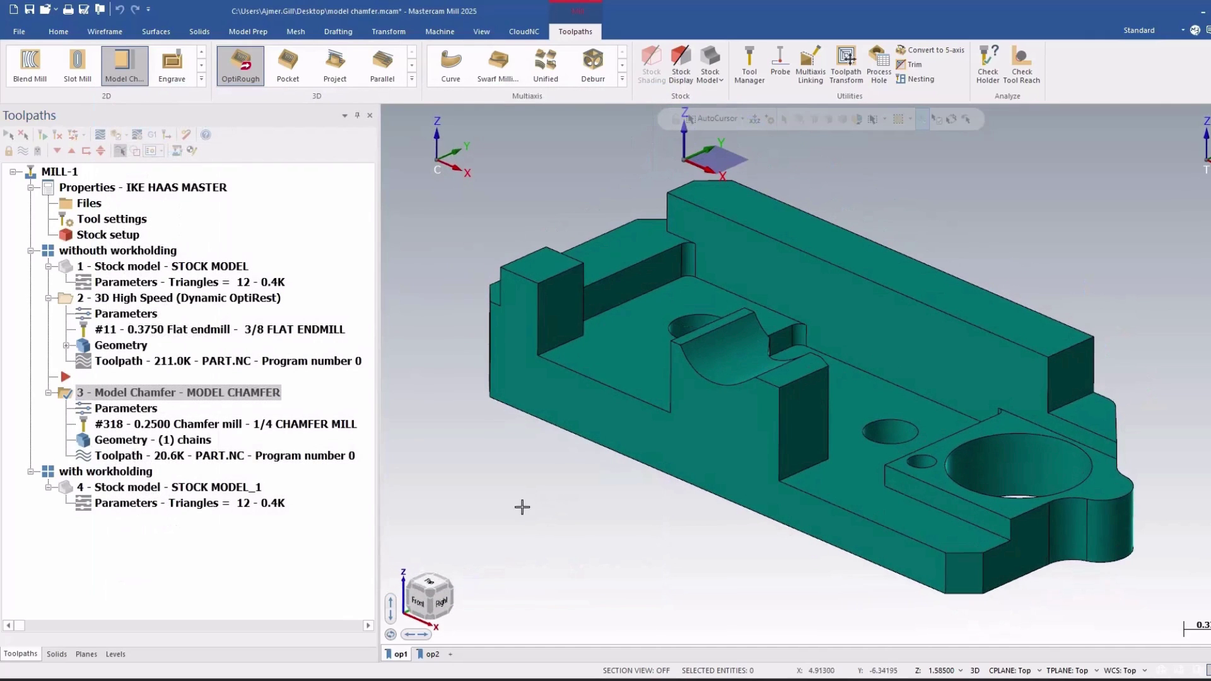
# Backplot the Dynamic OptiRest toolpath without workholding and inspect its motion around the part
pyautogui.click(117, 302)
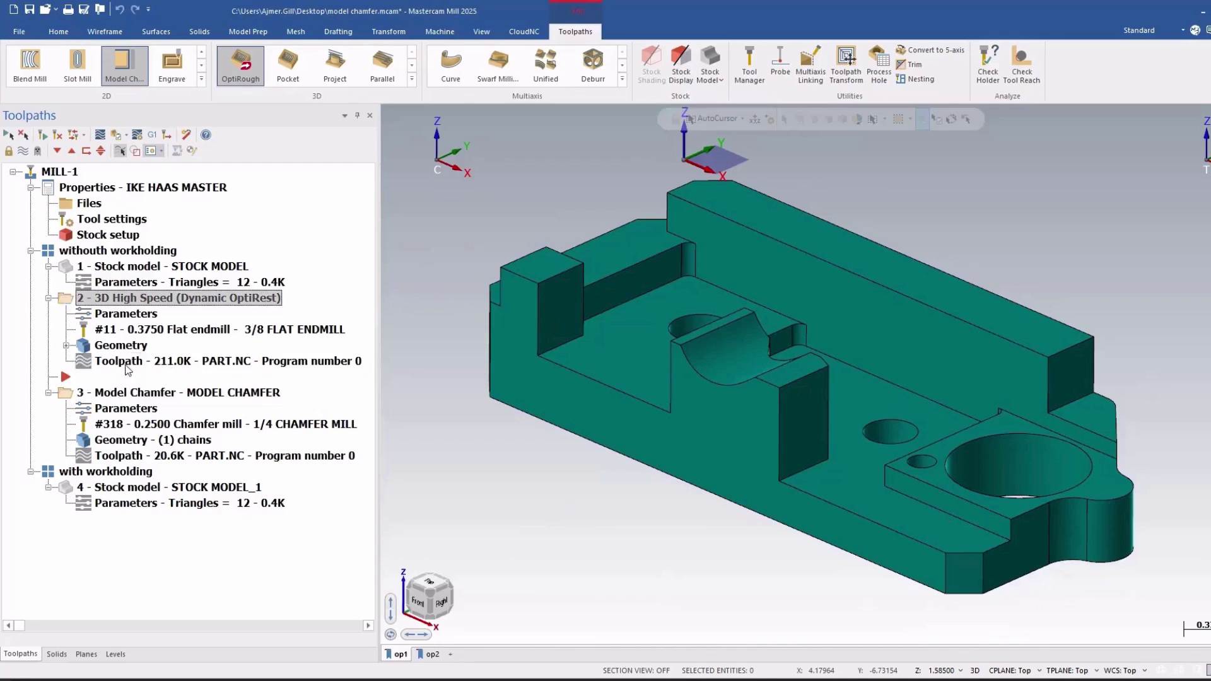
pyautogui.hotkey('alt', 't')
pyautogui.press('r')
pyautogui.scroll(-2, 575, 413)
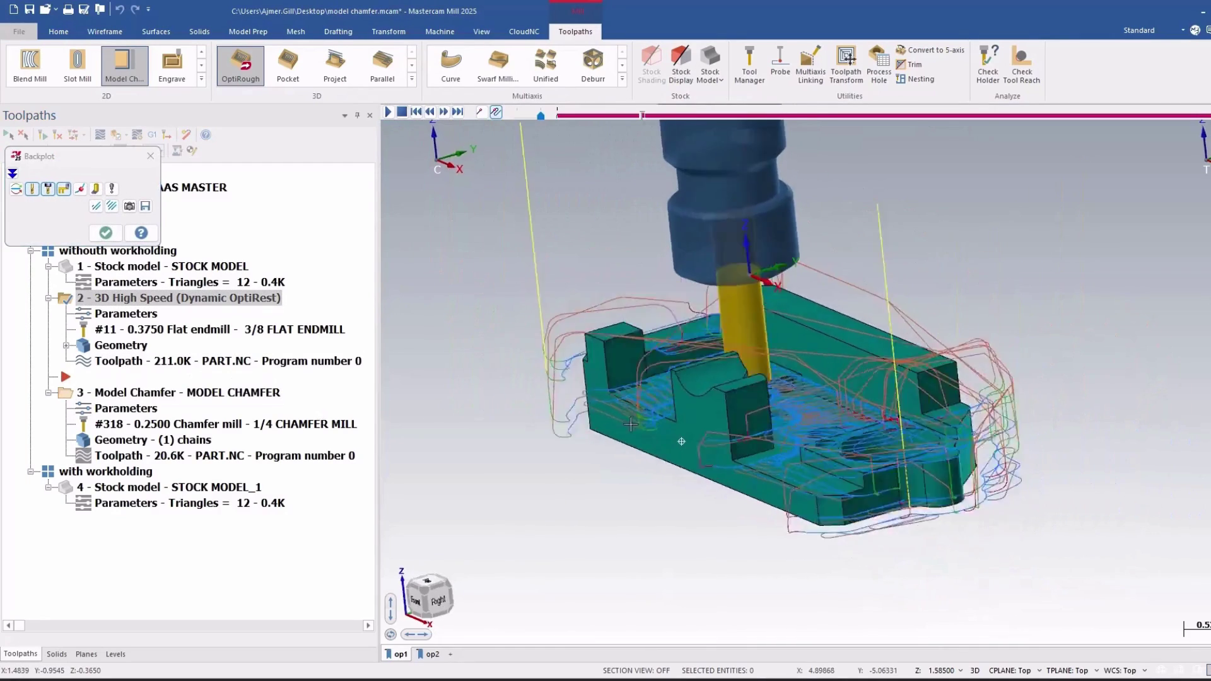
pyautogui.moveTo(681, 441); pyautogui.dragTo(702, 428, button='middle')
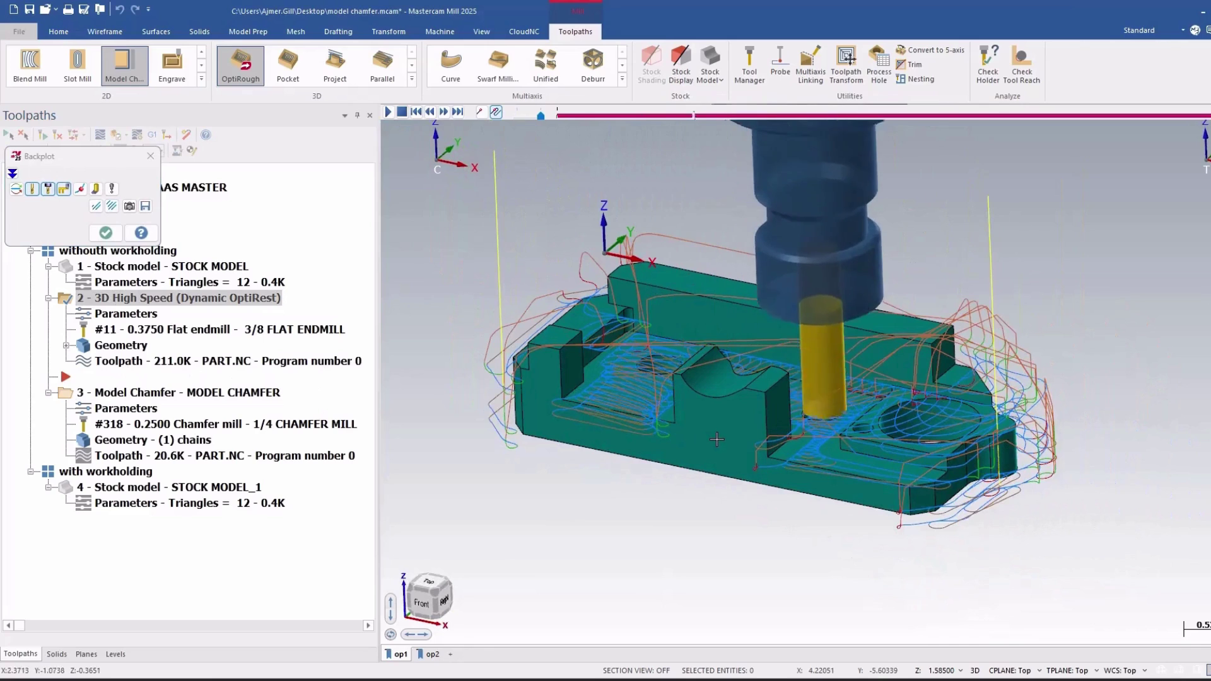
pyautogui.press('Escape')
# Backplot the Model Chamfer toolpath without workholding and inspect its motion along the part edges
pyautogui.click(248, 398)
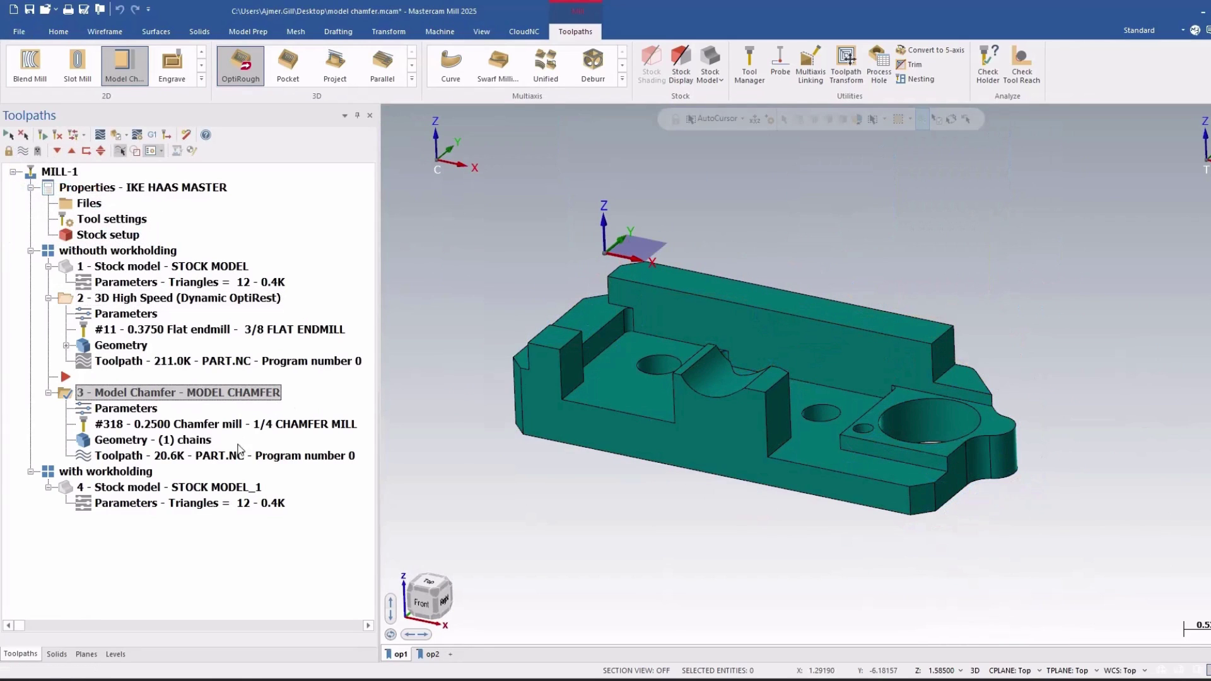
pyautogui.click(240, 456)
pyautogui.press('r')
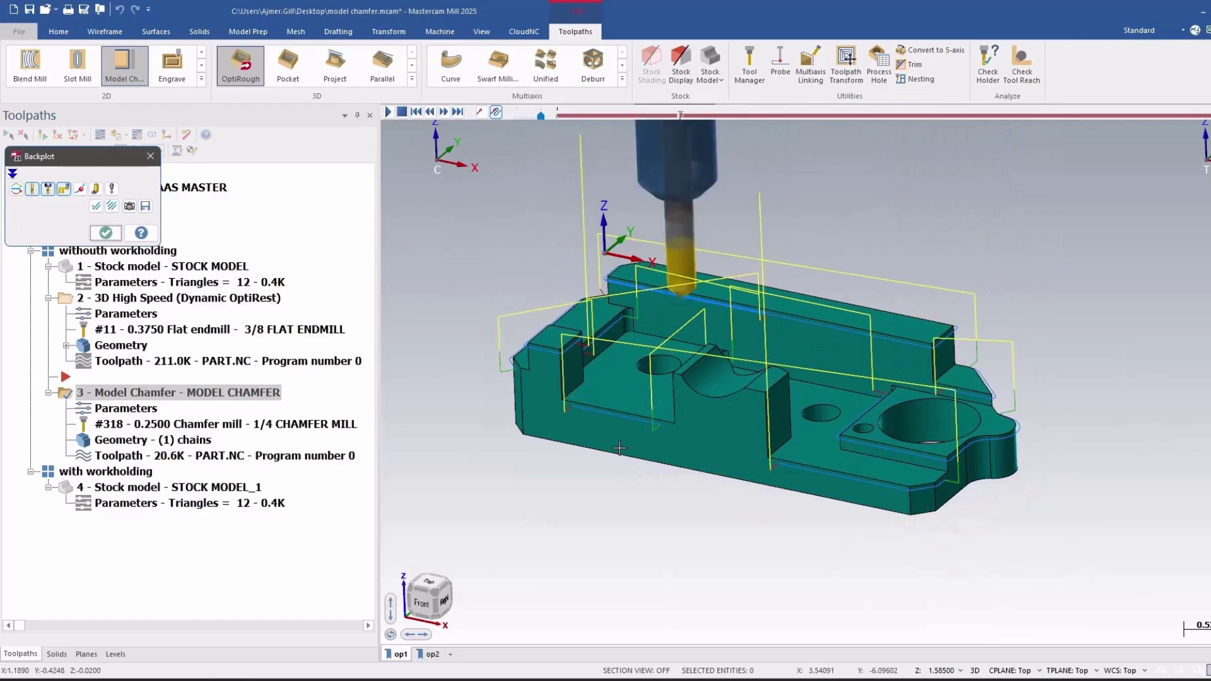
pyautogui.moveTo(664, 474); pyautogui.dragTo(589, 448, button='middle')
pyautogui.press('Escape')
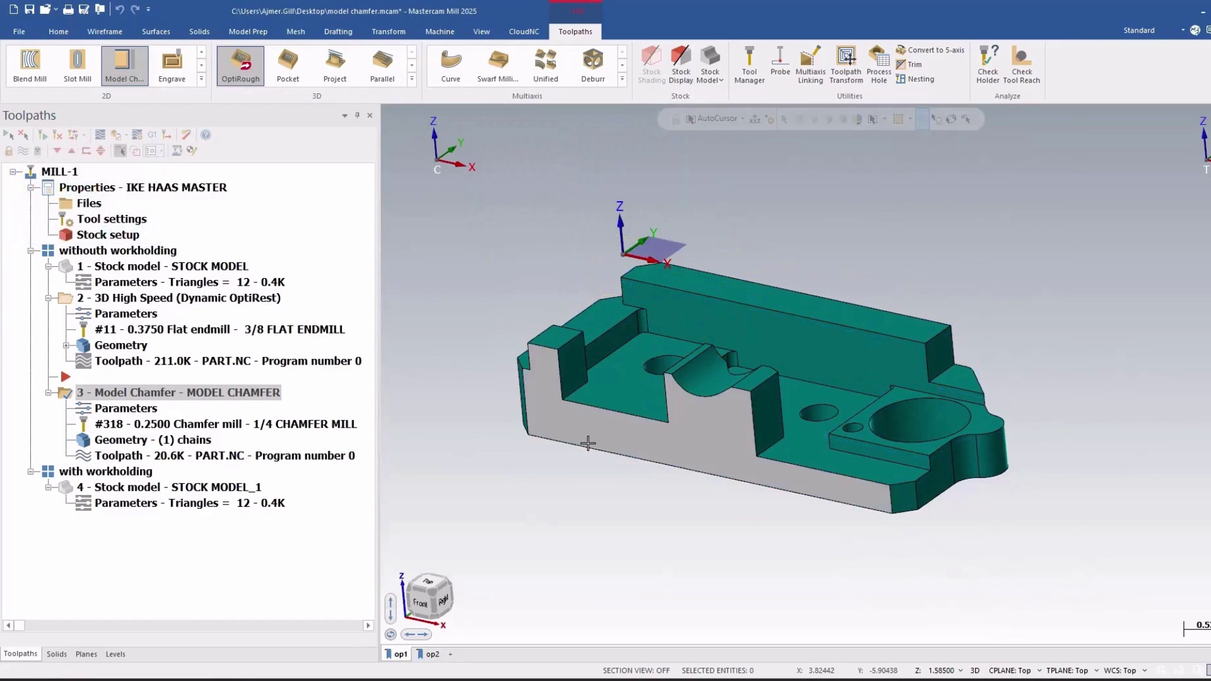
# Check the fixtures defined under workholding in the machine group's stock setup
pyautogui.doubleClick(85, 238)
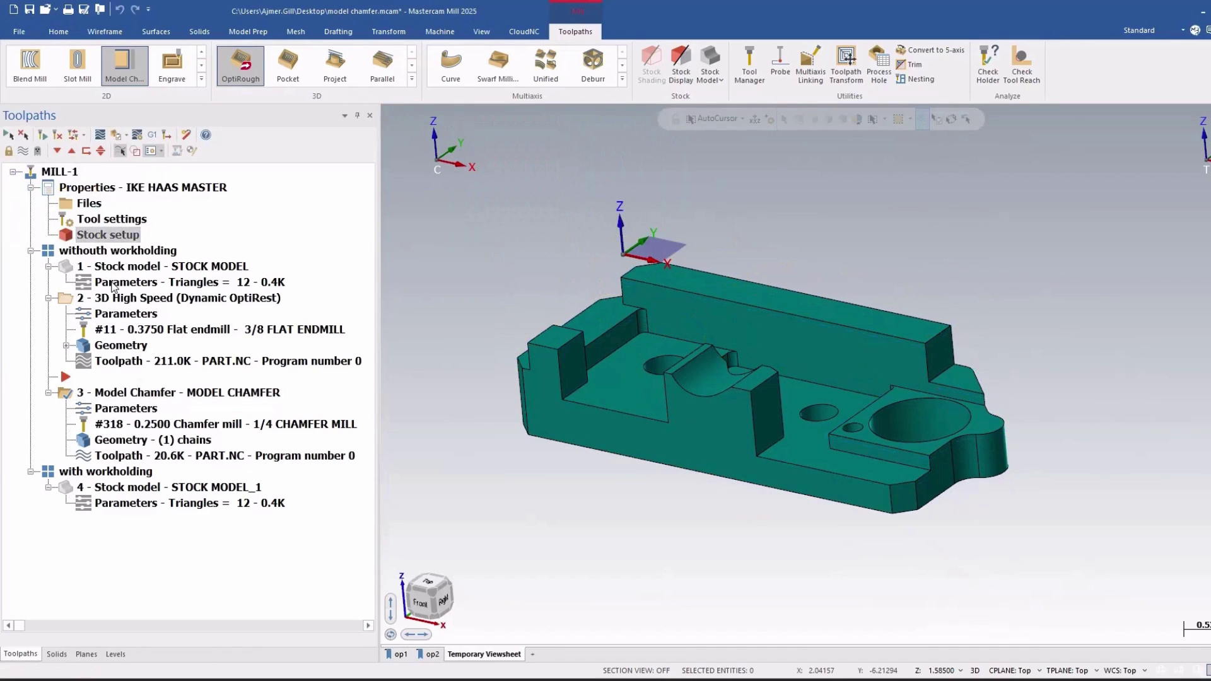
pyautogui.click(14, 269)
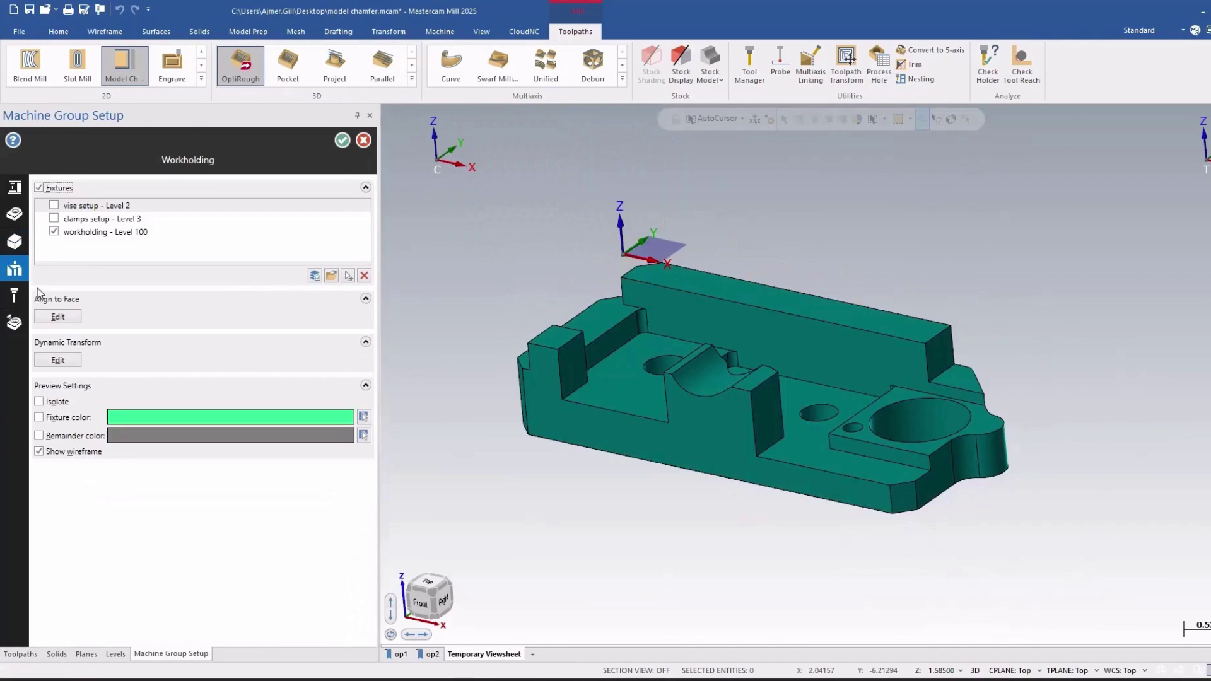
pyautogui.moveTo(101, 239)
pyautogui.click(343, 141)
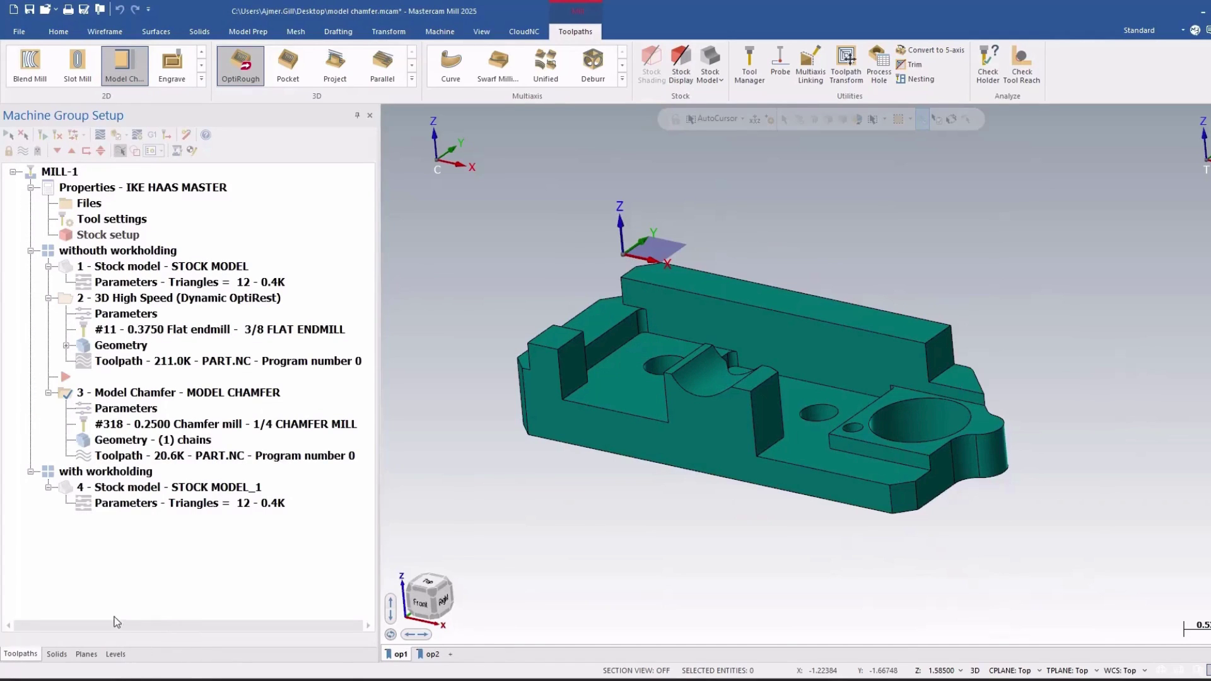
# Make level 100, workholding, visible and inspect the vise and clamps around the part
pyautogui.click(116, 653)
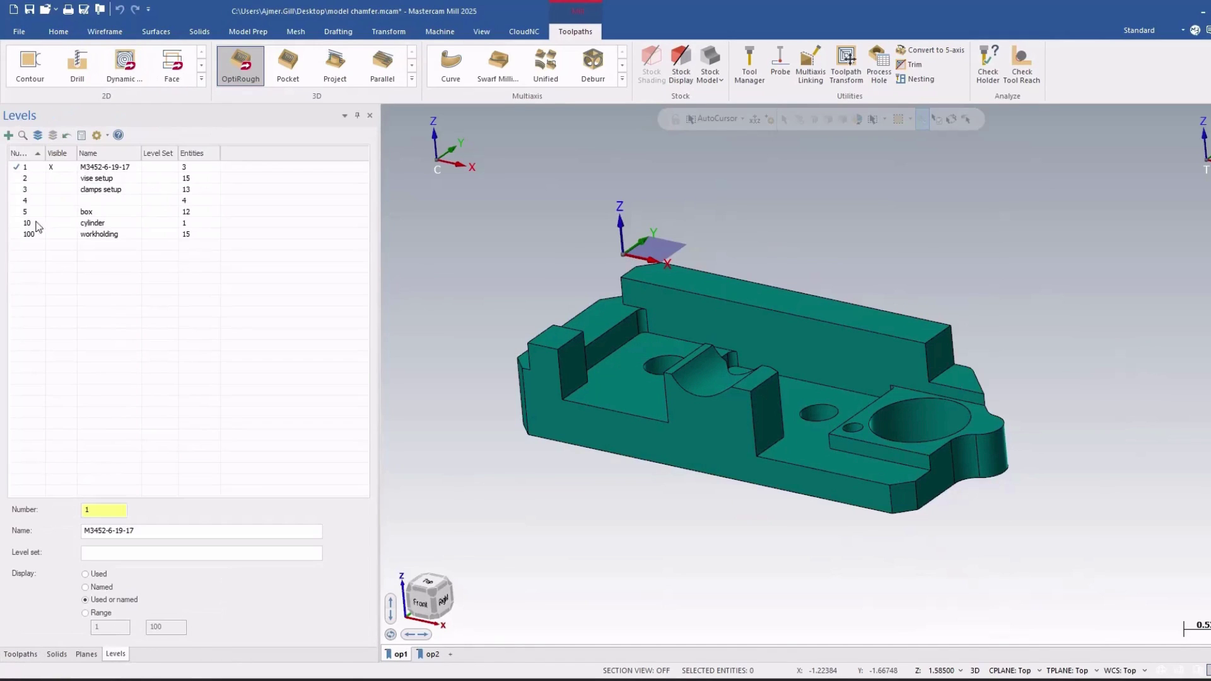
pyautogui.click(52, 234)
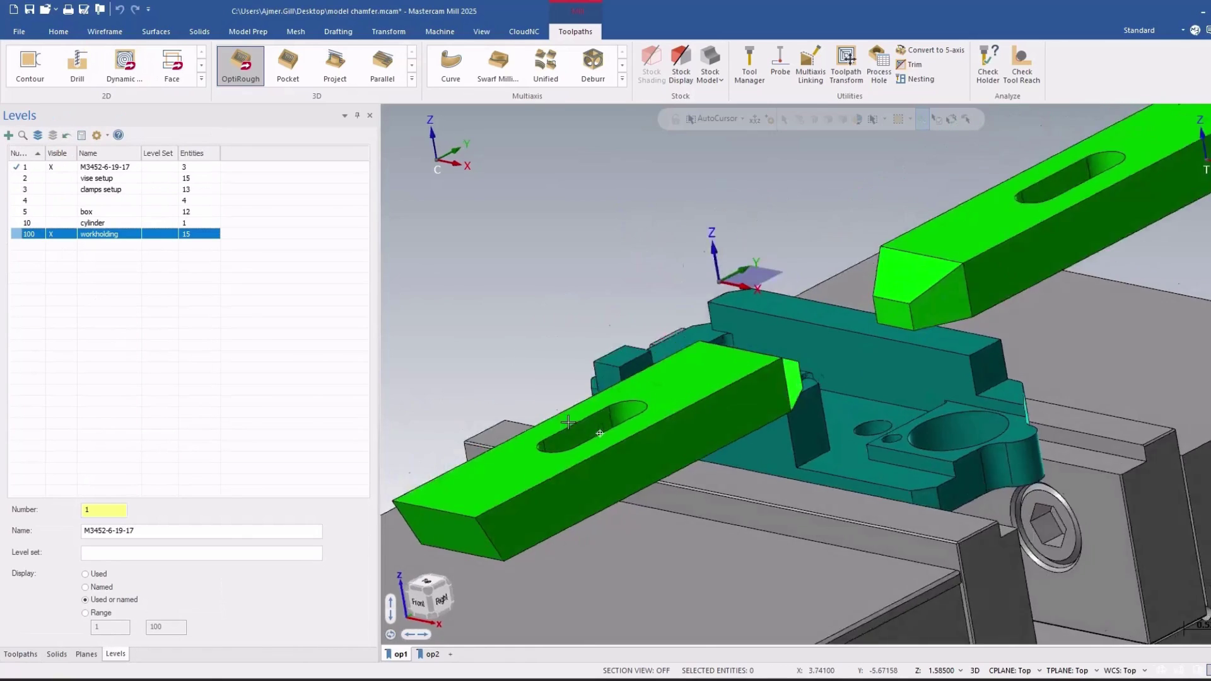
pyautogui.moveTo(568, 422)
pyautogui.mouseDown(button='middle')
pyautogui.moveTo(500, 395)
pyautogui.moveTo(571, 433)
pyautogui.mouseUp(button='middle')
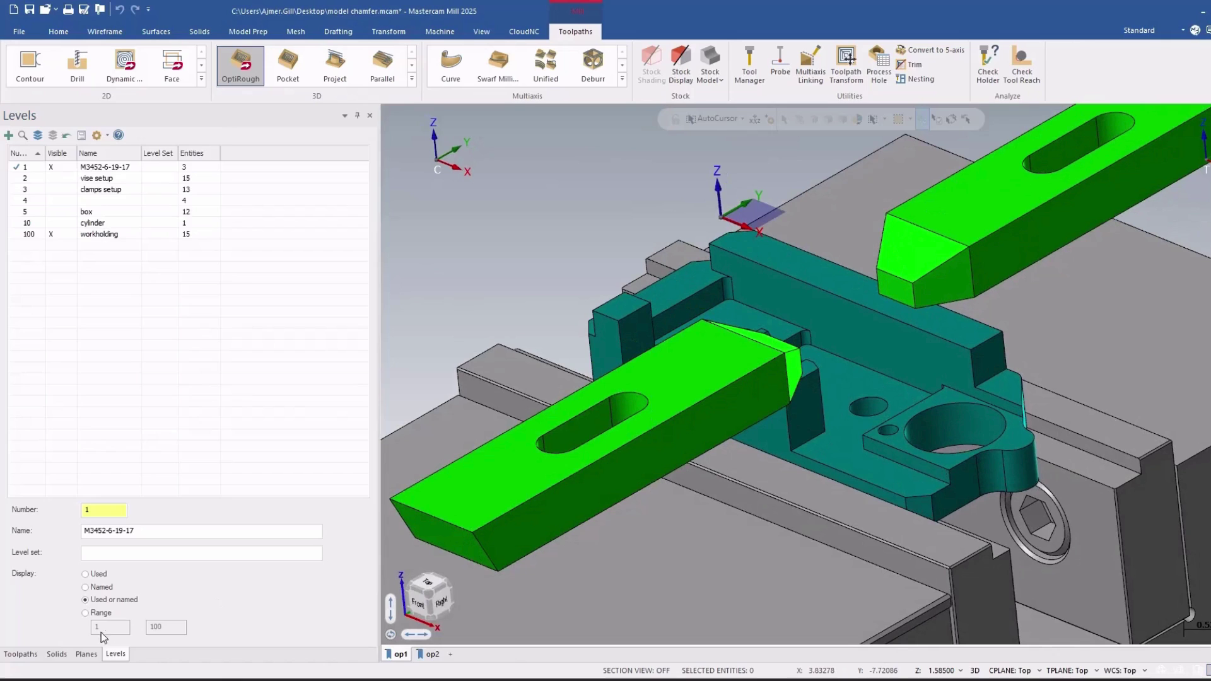
# Copy the Dynamic OptiRest and Model Chamfer operations into the "with workholding" group, after its stock model
pyautogui.click(20, 653)
pyautogui.click(104, 299)
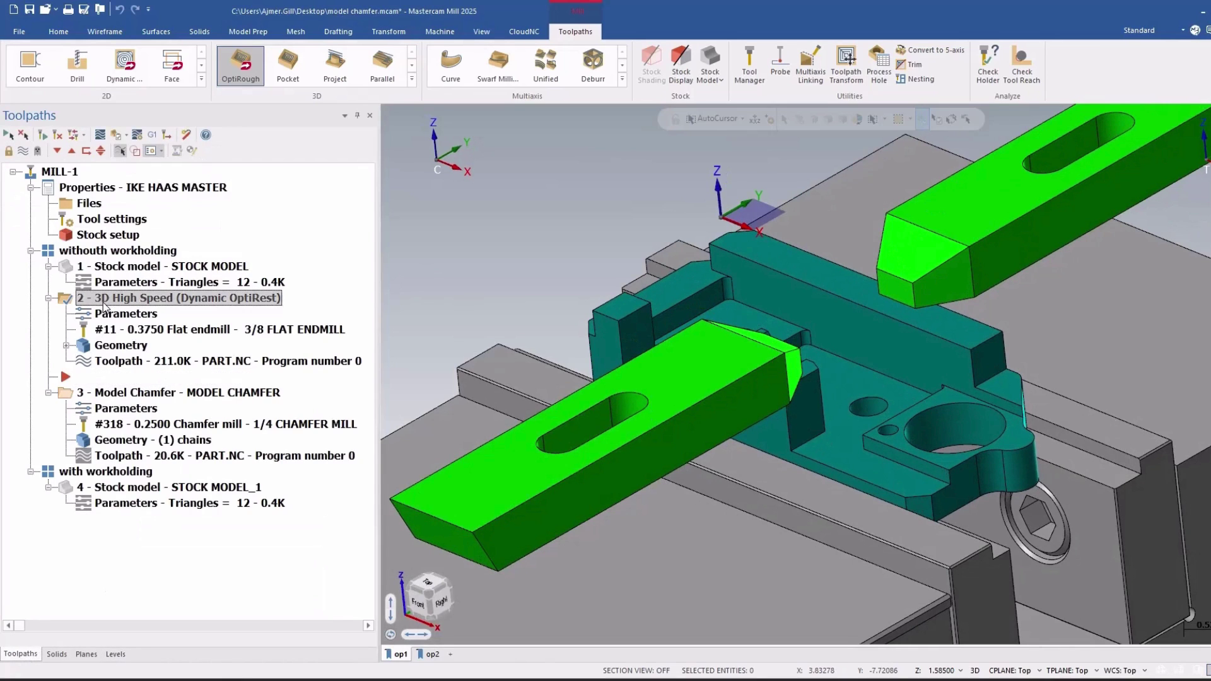
pyautogui.click(134, 393)
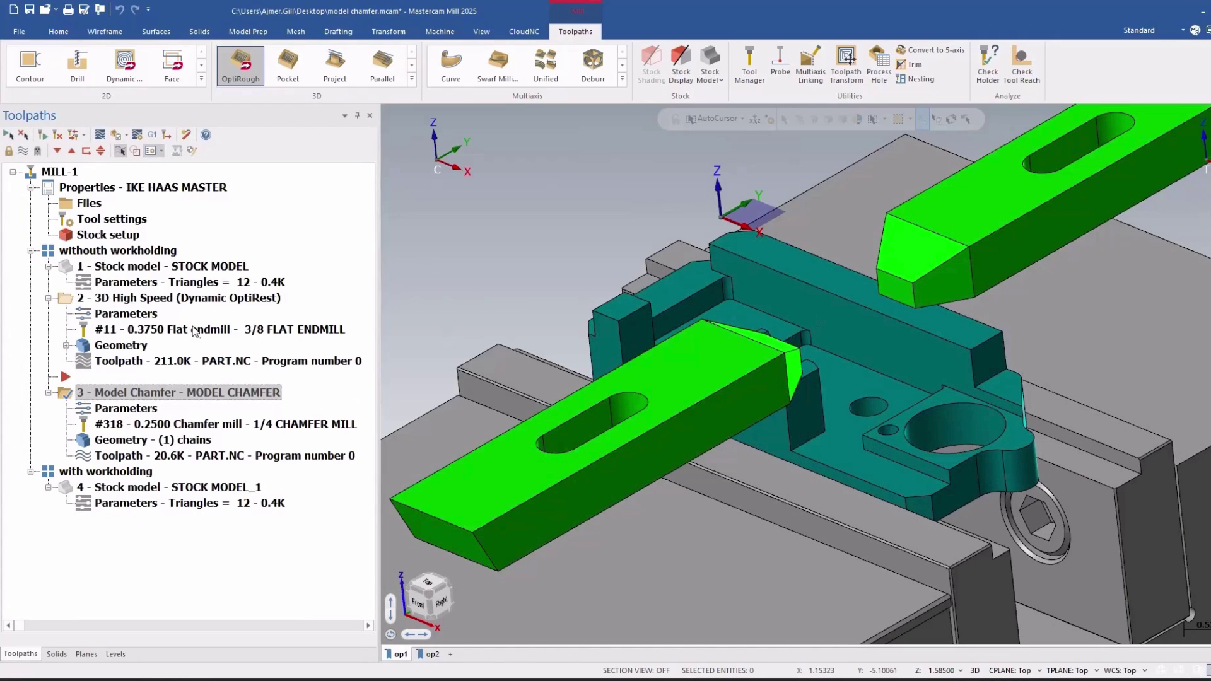
pyautogui.click(165, 298)
pyautogui.keyDown('ctrl'); pyautogui.click(159, 394); pyautogui.keyUp('ctrl')
pyautogui.click(138, 471)
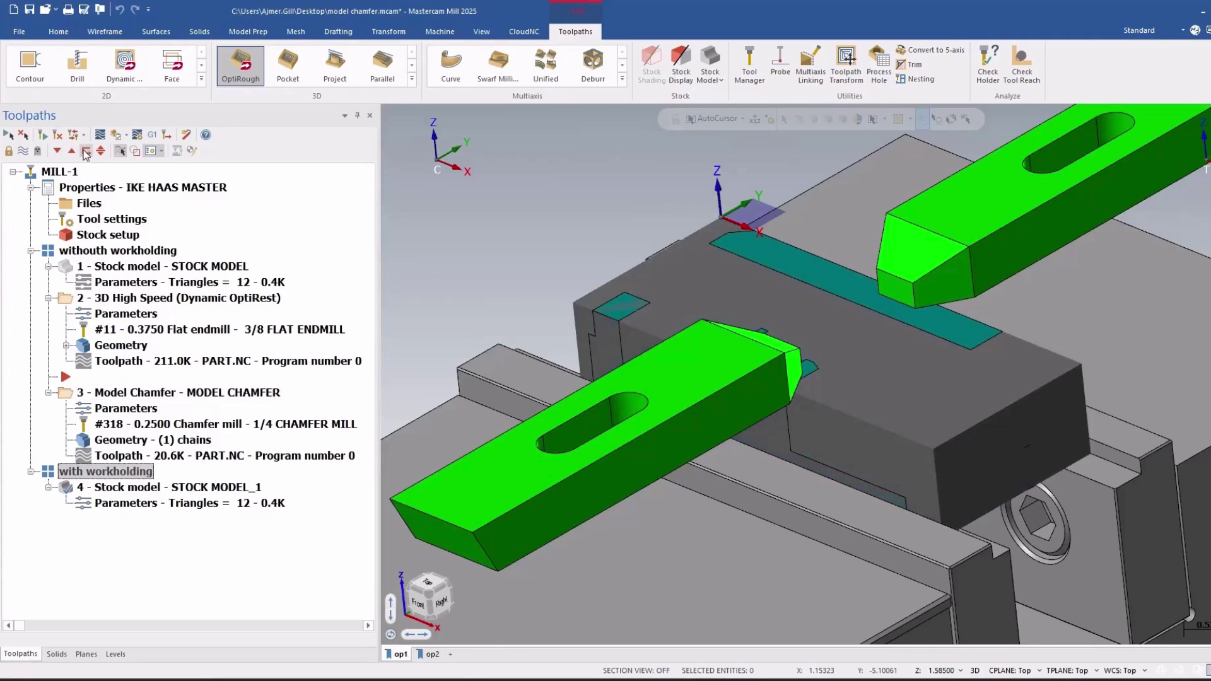
pyautogui.click(85, 151)
pyautogui.rightClick(165, 502)
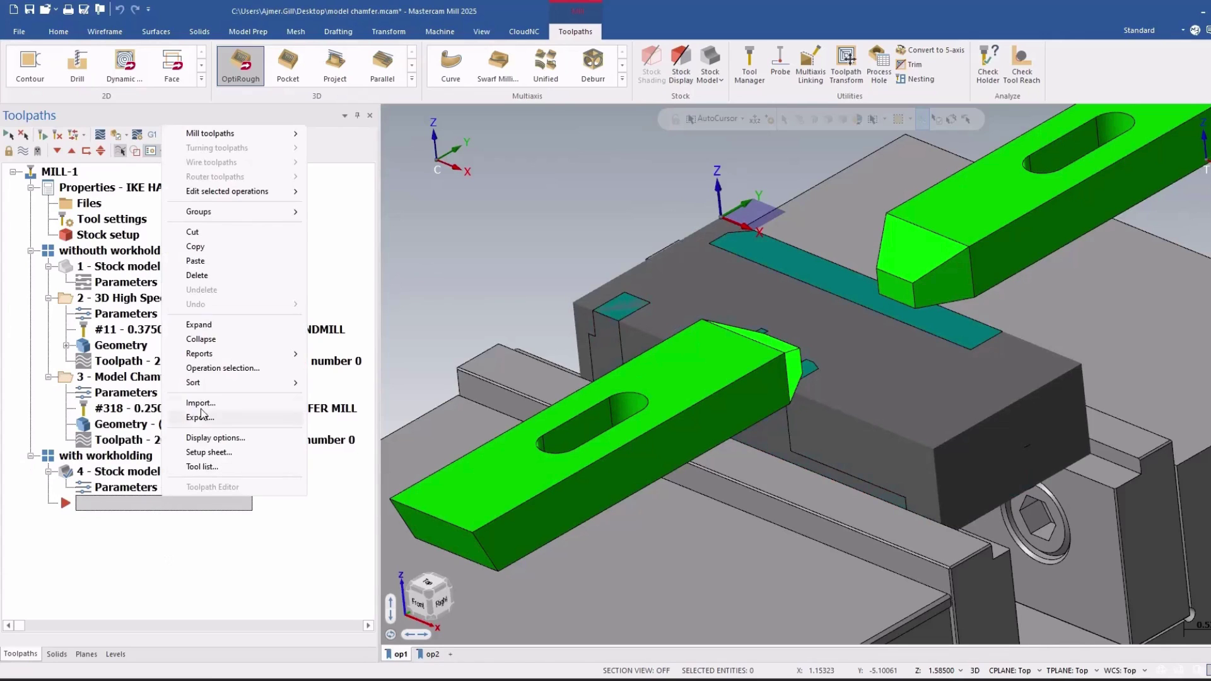
pyautogui.click(213, 271)
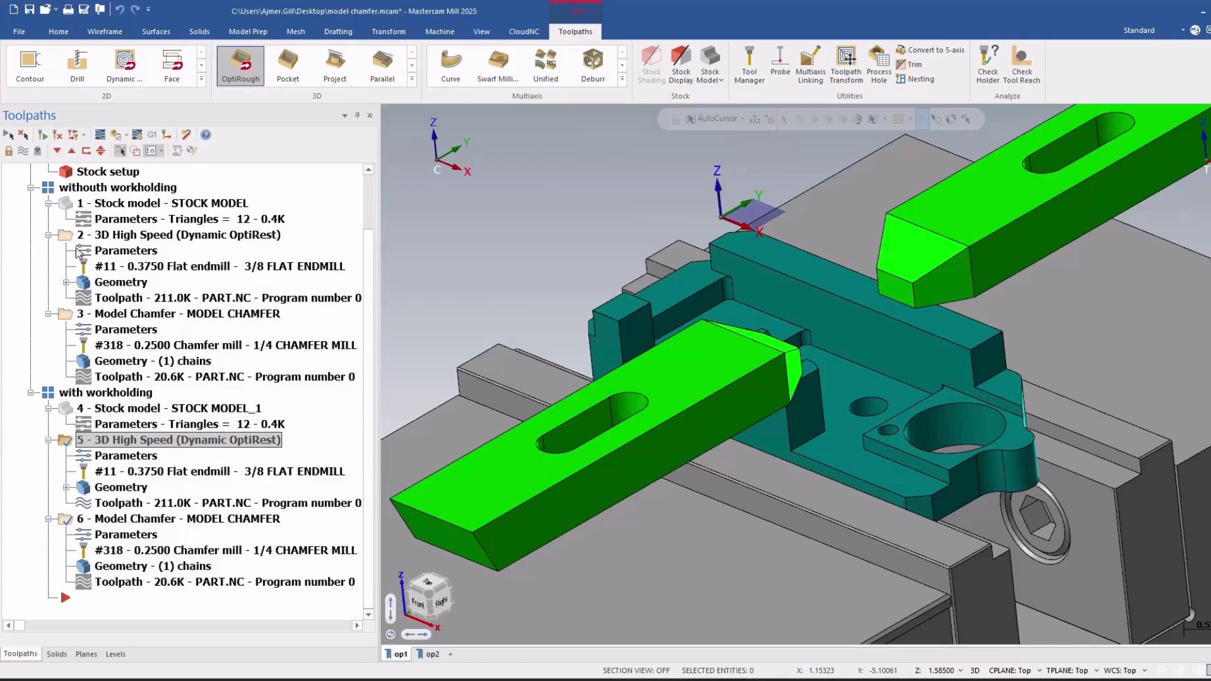
# Collapse the stock model, Dynamic OptiRest and Model Chamfer operations in the first toolpath group
pyautogui.click(49, 234)
pyautogui.click(49, 267)
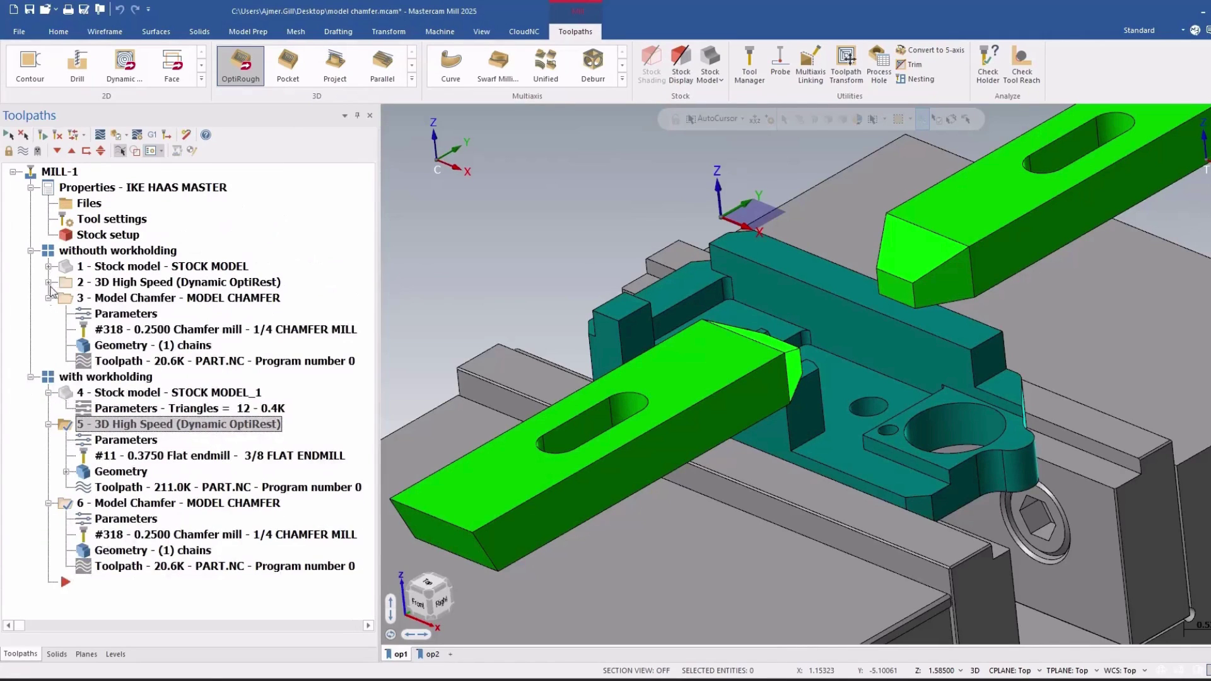
pyautogui.click(48, 297)
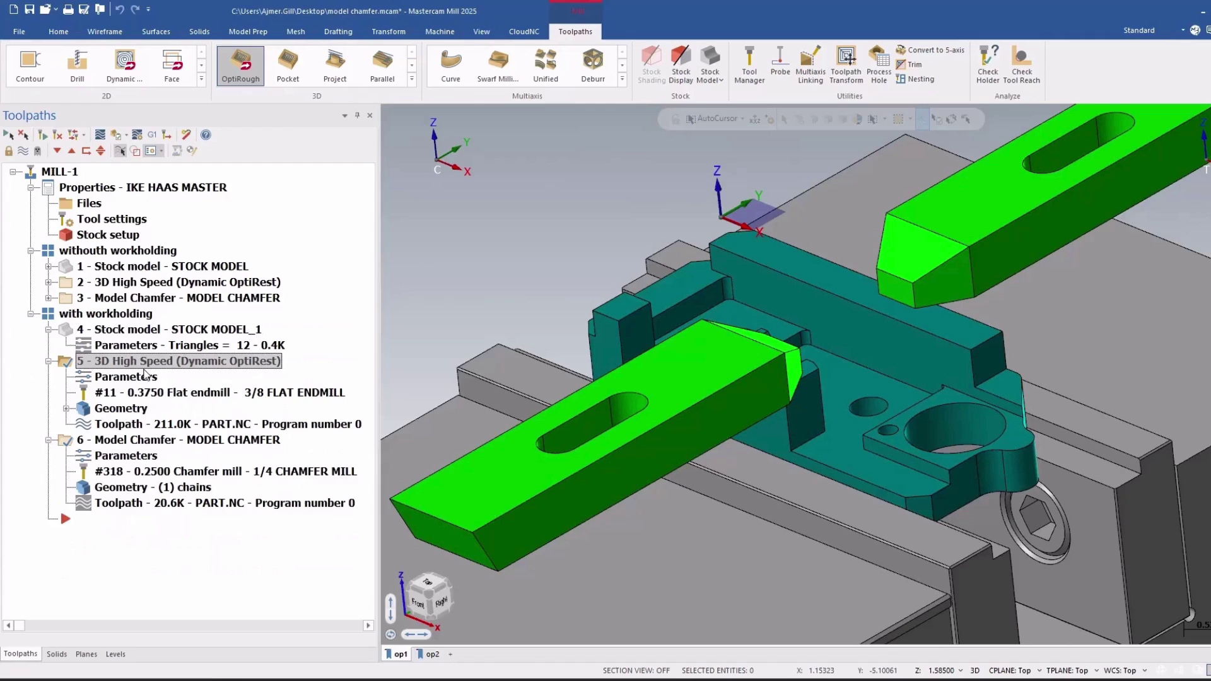
# Hide level 100, workholding, and return to the toolpath operations
pyautogui.click(116, 654)
pyautogui.click(70, 235)
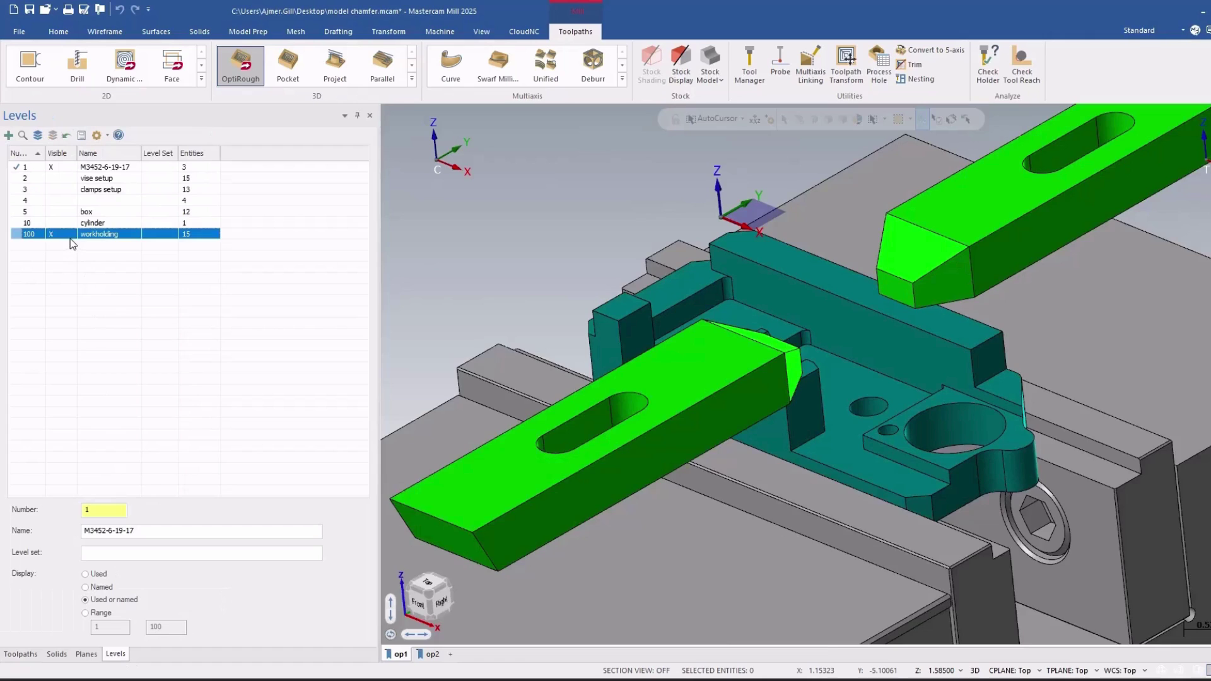
pyautogui.click(25, 655)
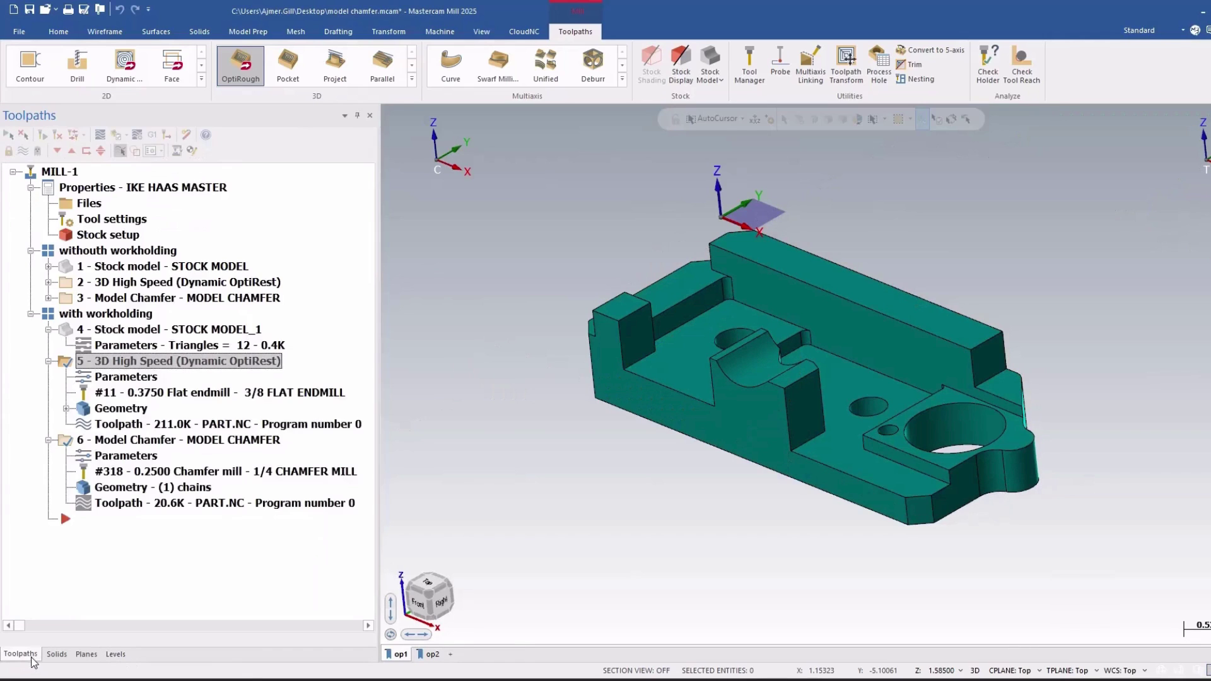
# Assign the "workholding - Level 100" fixture as workholding geometry of the copied Dynamic OptiRest operation and regenerate its toolpath
pyautogui.click(119, 376)
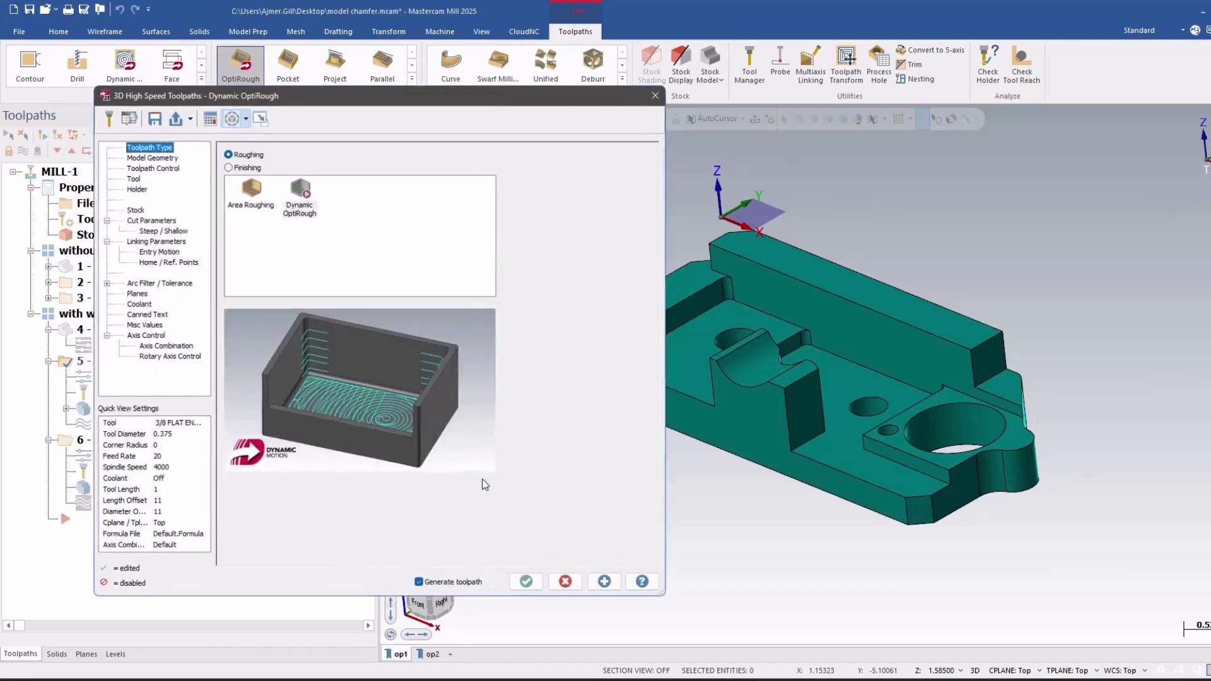
pyautogui.click(154, 157)
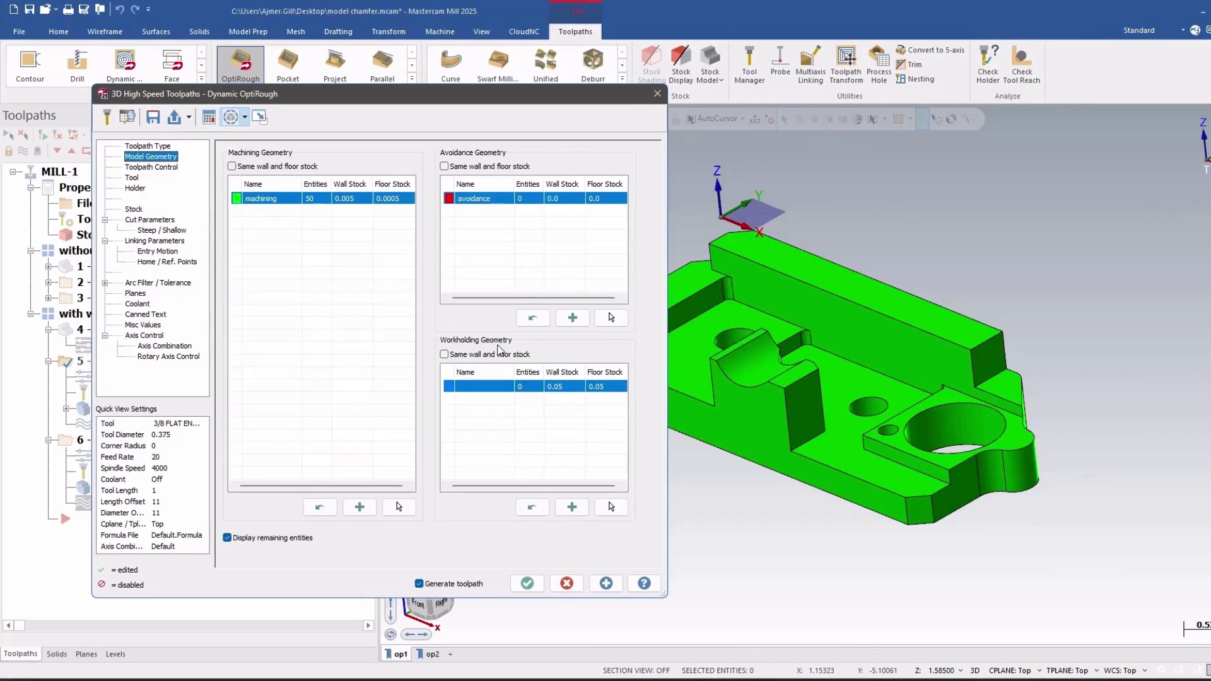
pyautogui.click(612, 507)
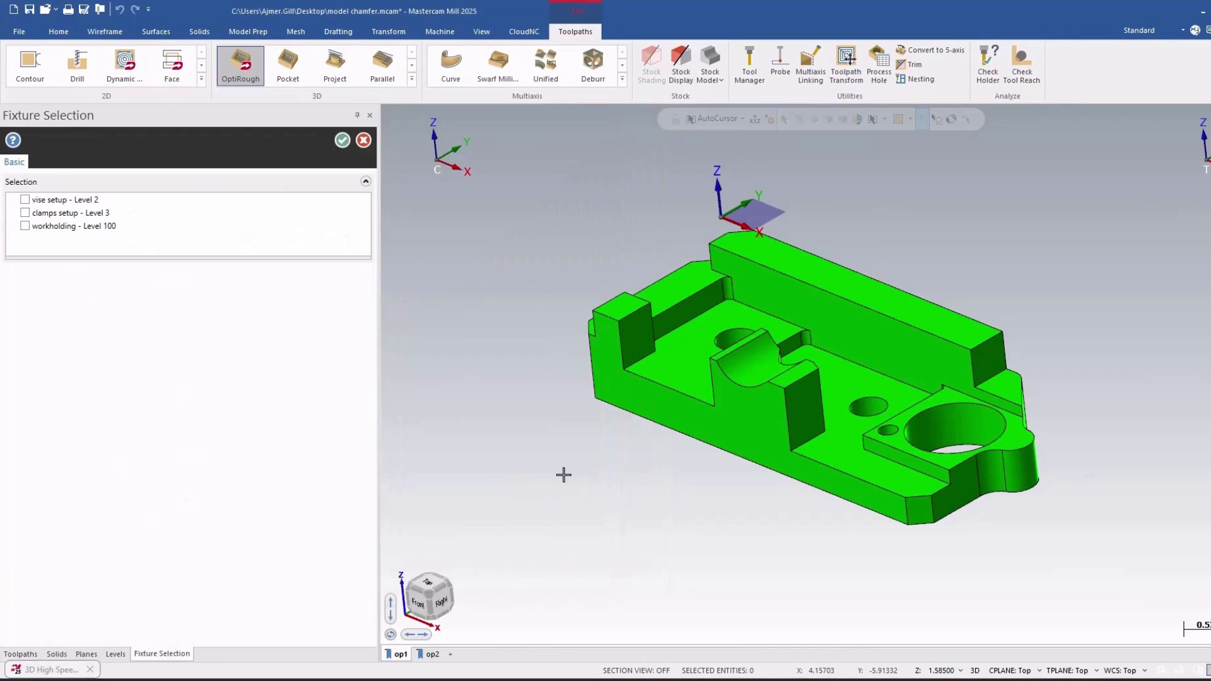
pyautogui.click(25, 225)
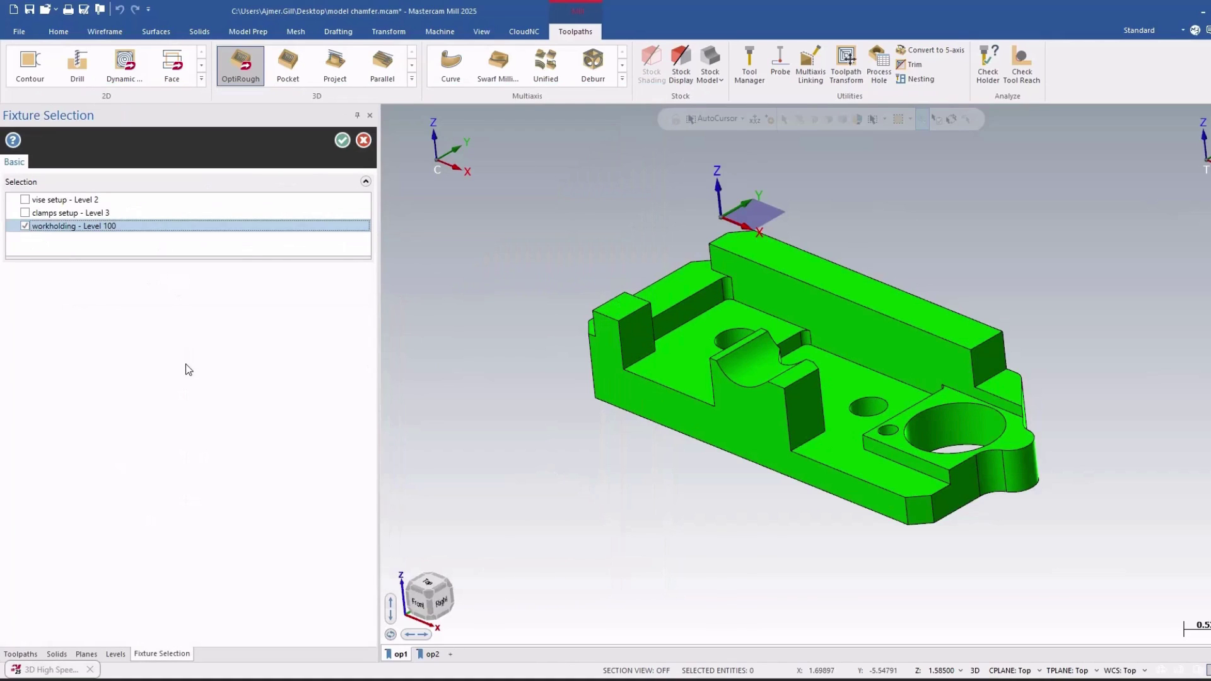
pyautogui.click(338, 147)
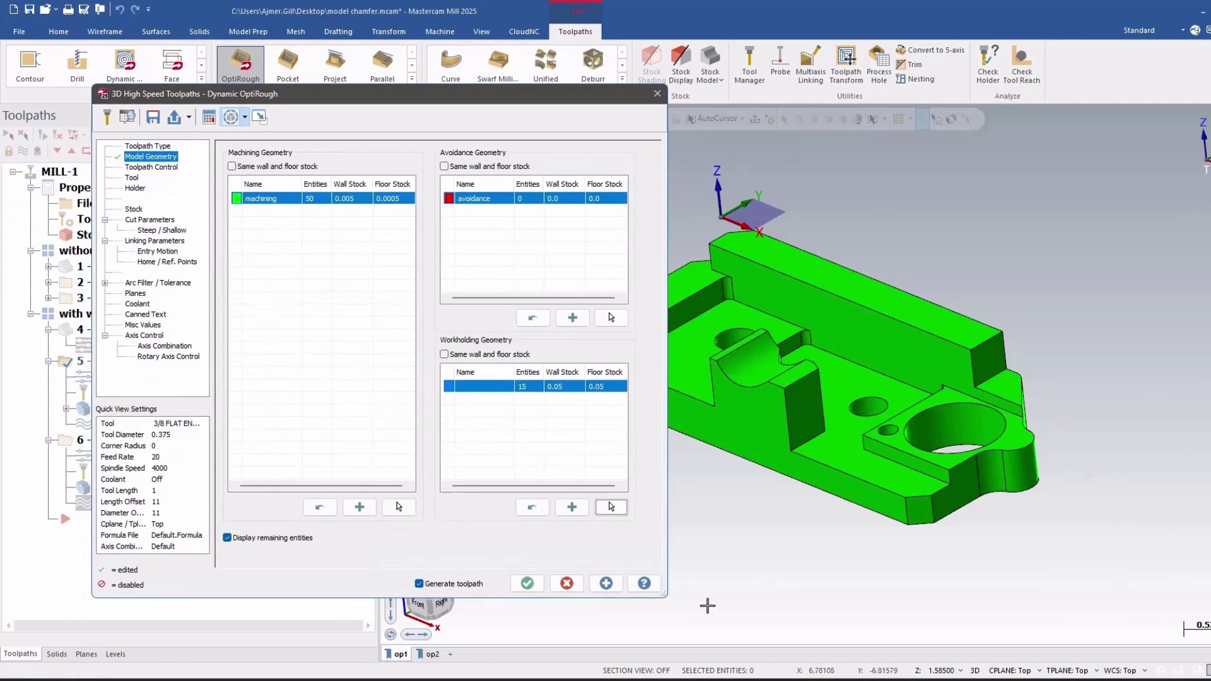
pyautogui.click(527, 583)
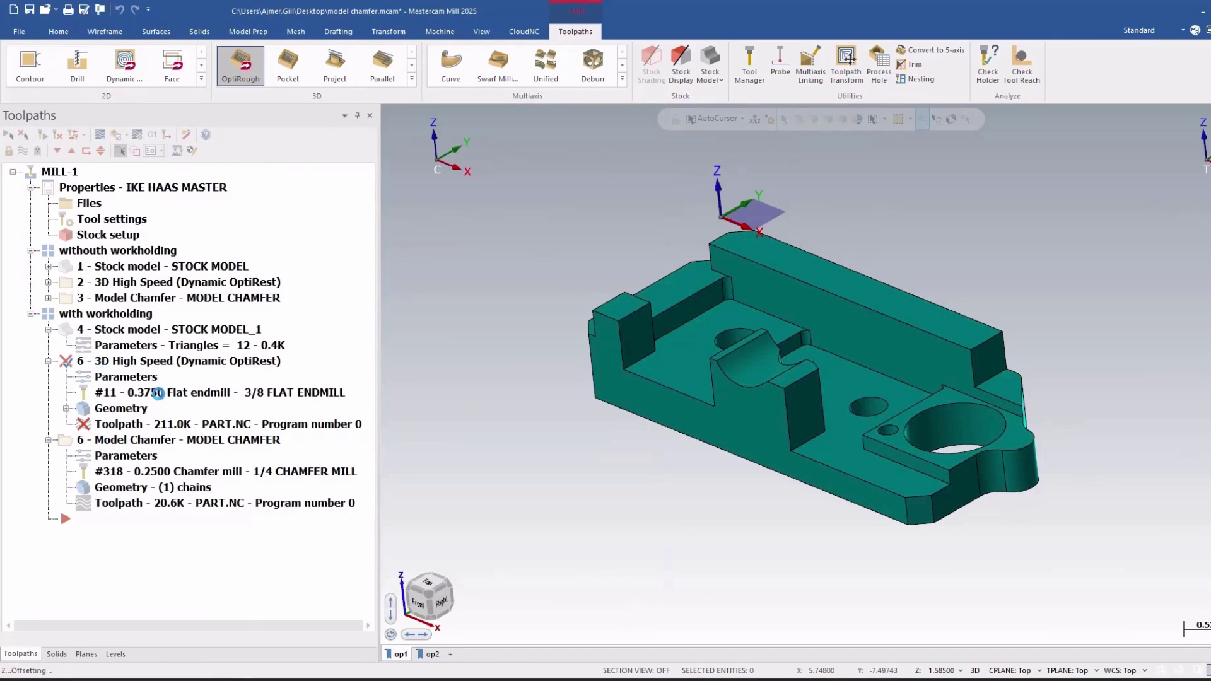
# Backplot the regenerated Dynamic OptiRest toolpath in the "with workholding" group and inspect its motion
pyautogui.click(150, 446)
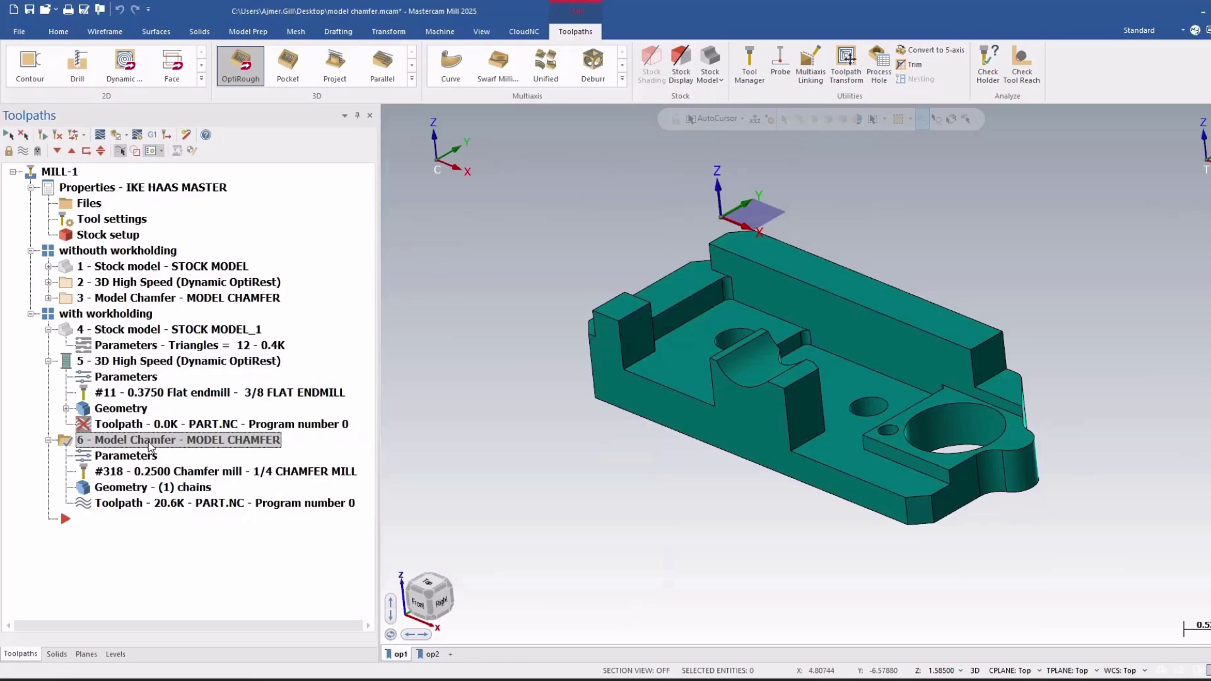
pyautogui.click(140, 426)
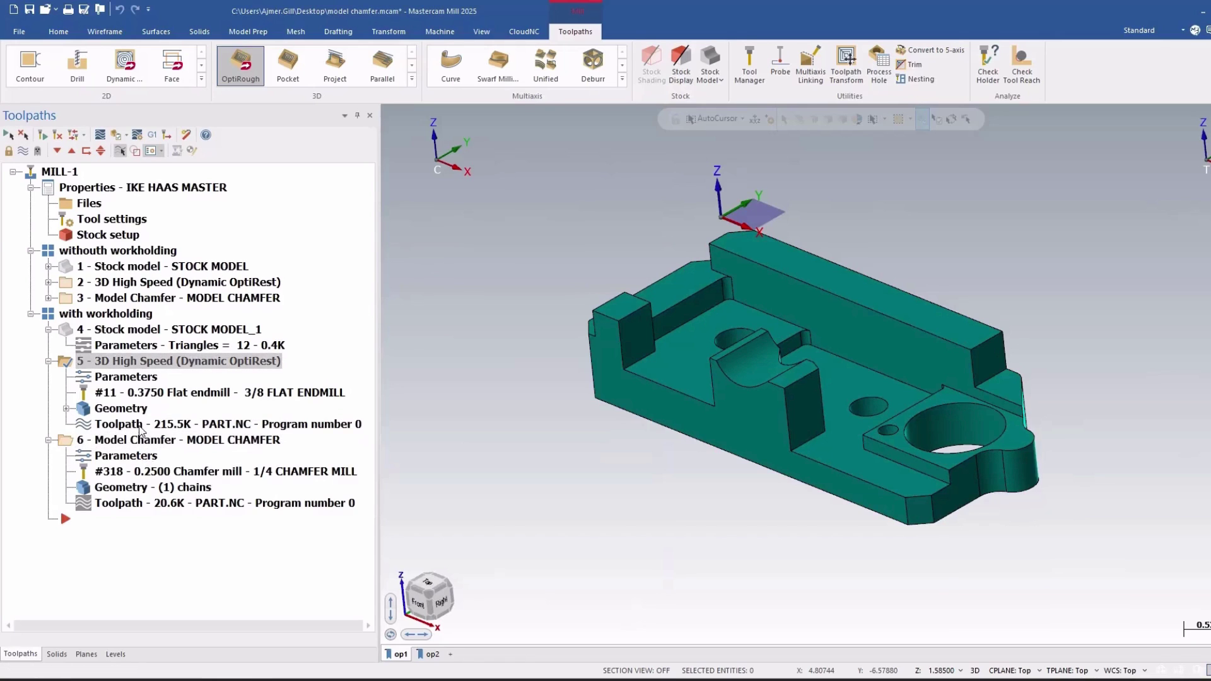
pyautogui.moveTo(603, 493); pyautogui.dragTo(572, 487, button='middle')
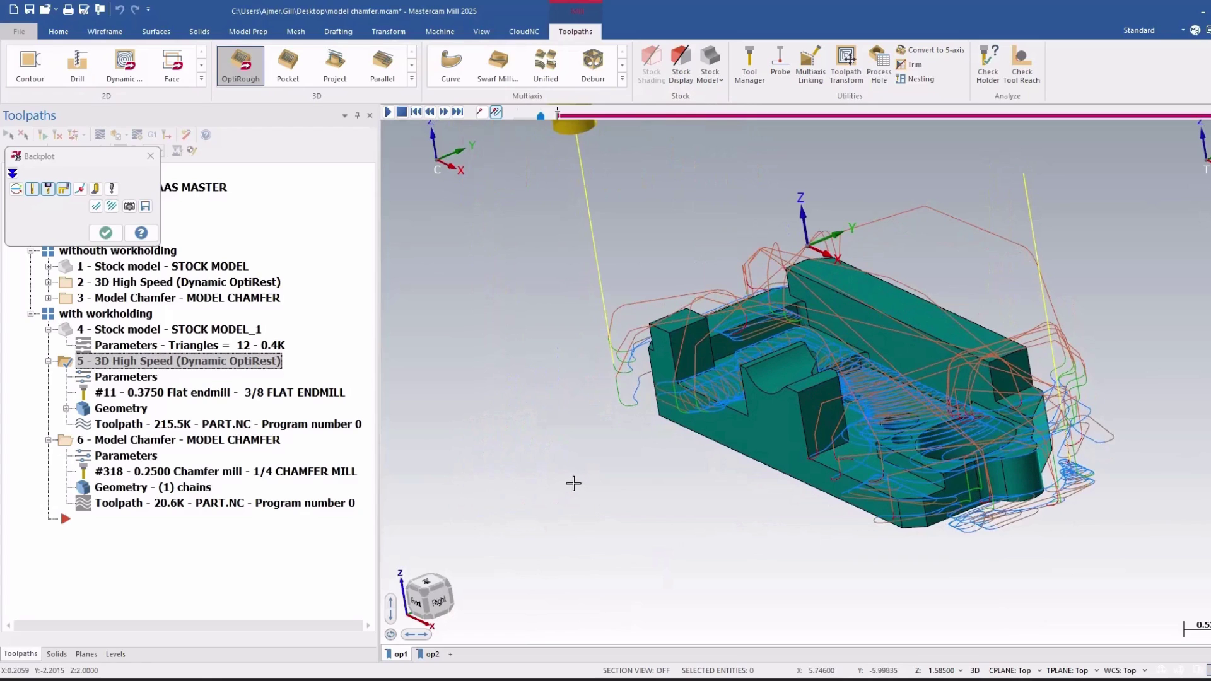
pyautogui.press('Escape')
# Show level 100, workholding, and backplot the Dynamic OptiRest toolpath of the "with workholding" group against the clamps and vise
pyautogui.click(117, 654)
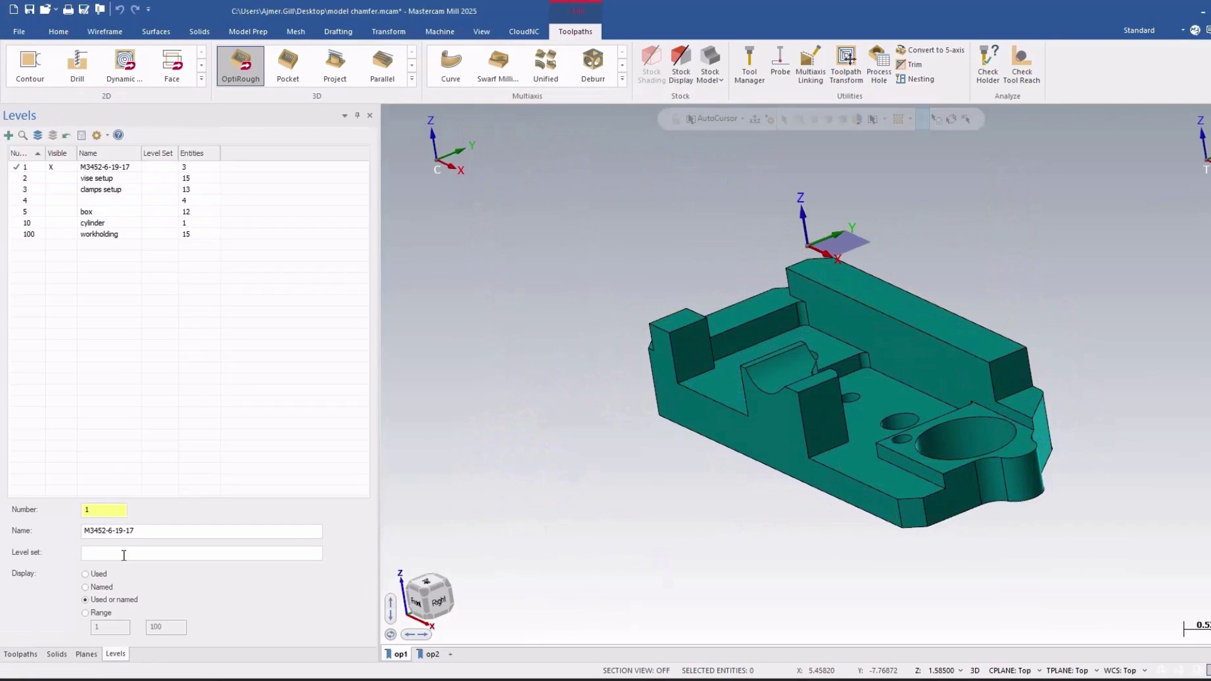
pyautogui.click(63, 235)
pyautogui.click(20, 654)
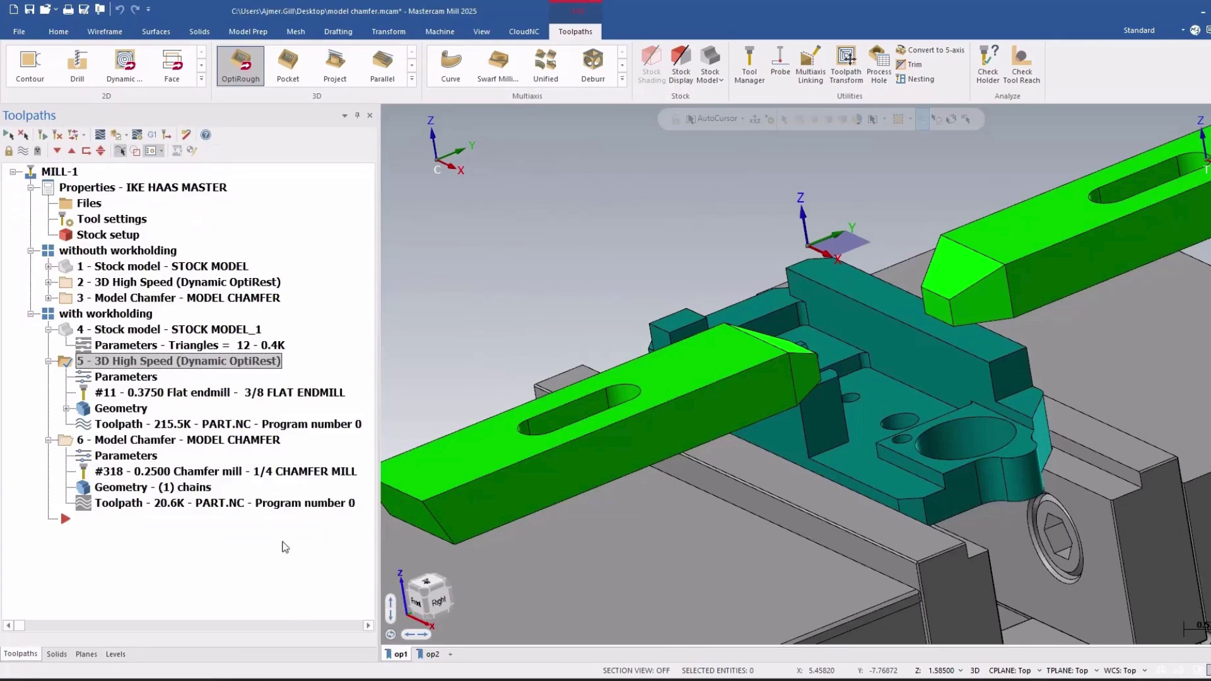
pyautogui.hotkey('alt', 't')
pyautogui.moveTo(573, 488); pyautogui.dragTo(654, 476, button='middle')
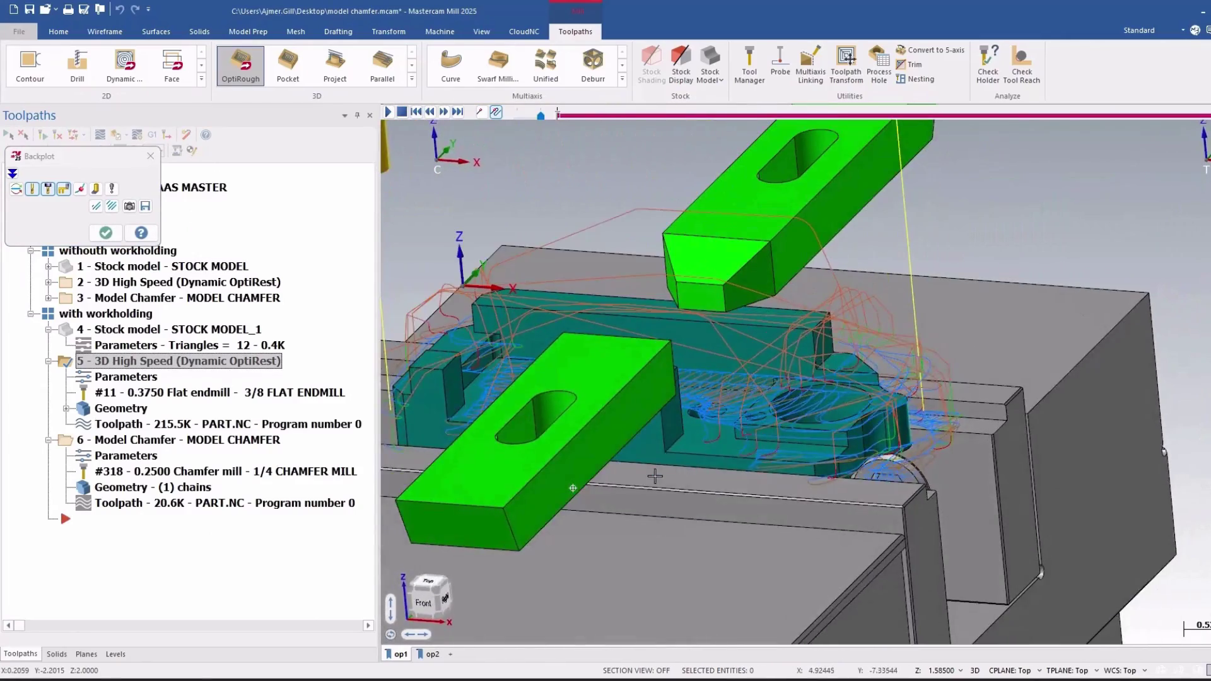
# Backplot the copied Model Chamfer toolpath without workholding geometry assigned and inspect its motion around the clamps
pyautogui.click(140, 459)
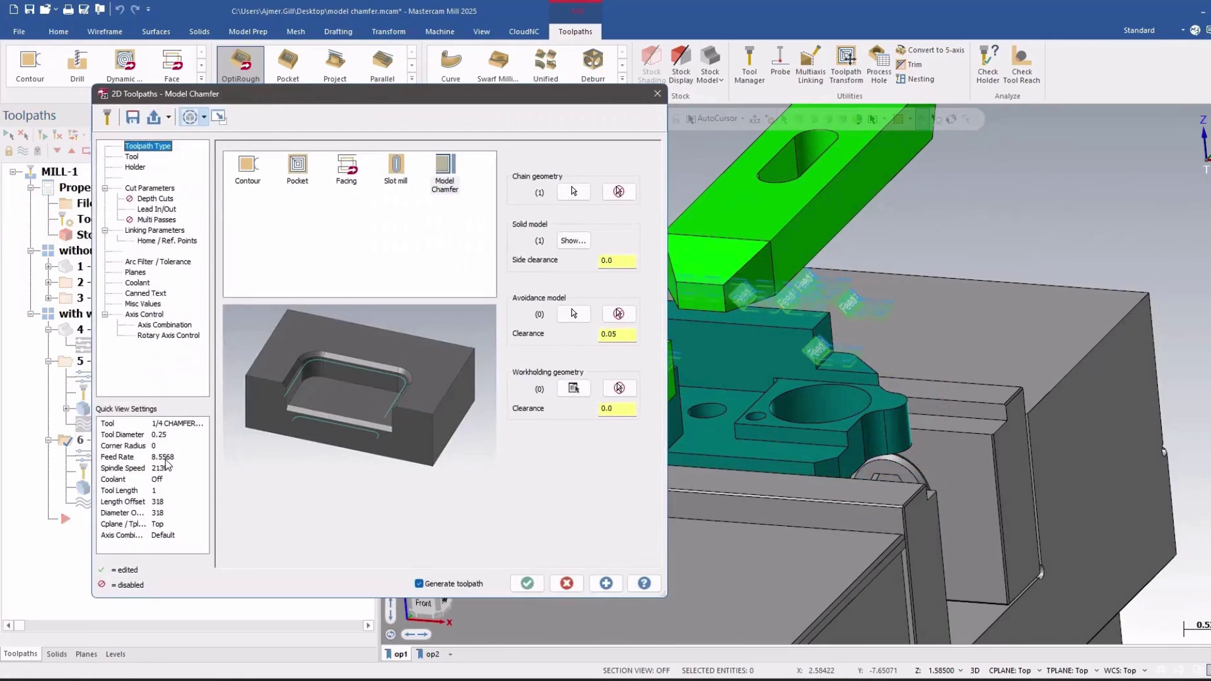
pyautogui.press('Escape')
pyautogui.click(205, 504)
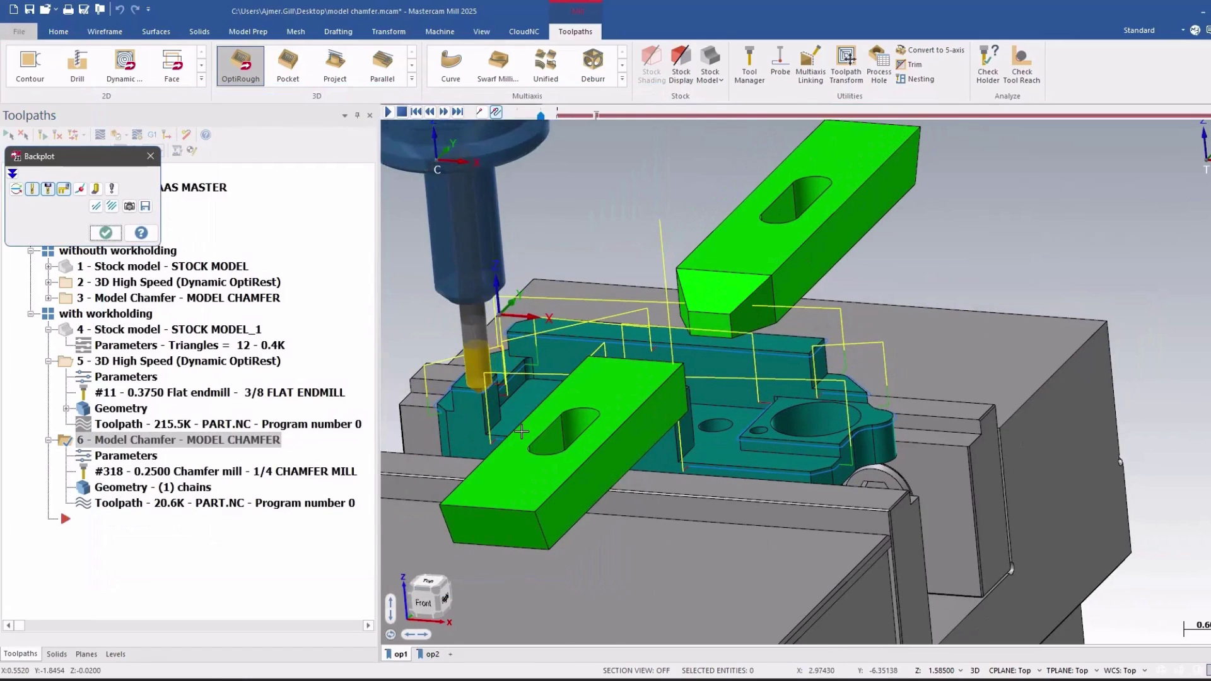
pyautogui.click(565, 292)
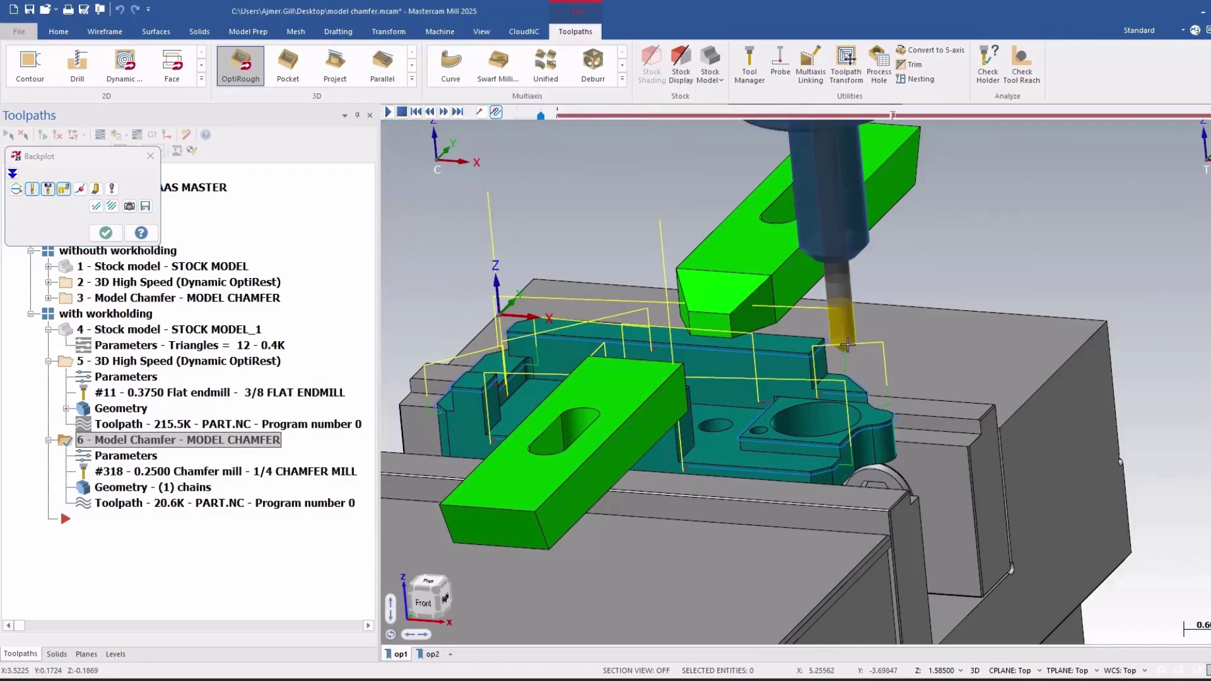
pyautogui.scroll(3, 847, 386)
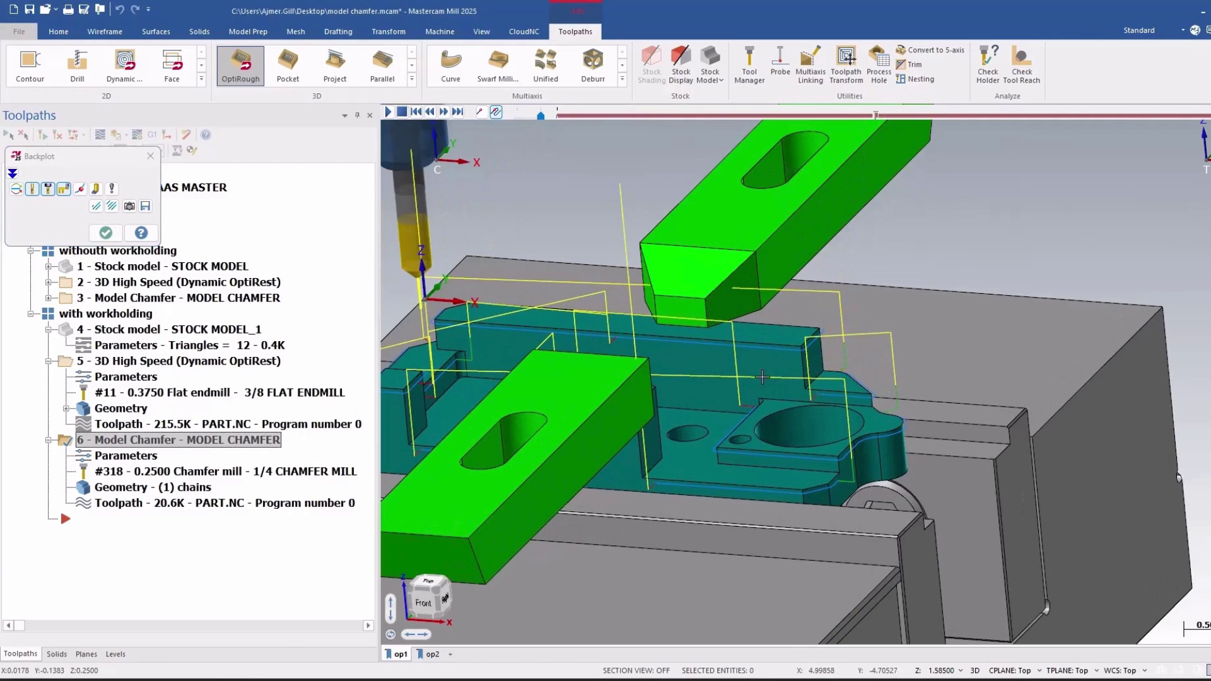
pyautogui.moveTo(816, 402); pyautogui.dragTo(683, 357, button='middle')
pyautogui.press('Escape')
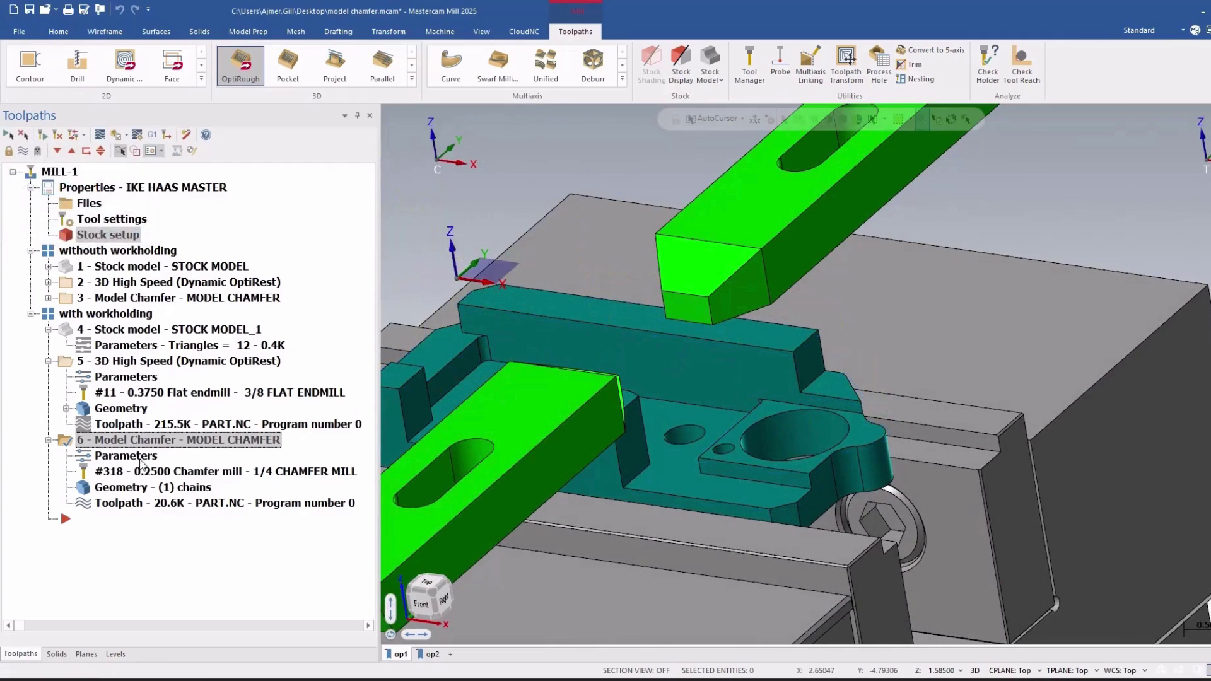
# Assign the "workholding - Level 100" fixture as workholding geometry of the copied Model Chamfer operation and regenerate its toolpath
pyautogui.click(140, 461)
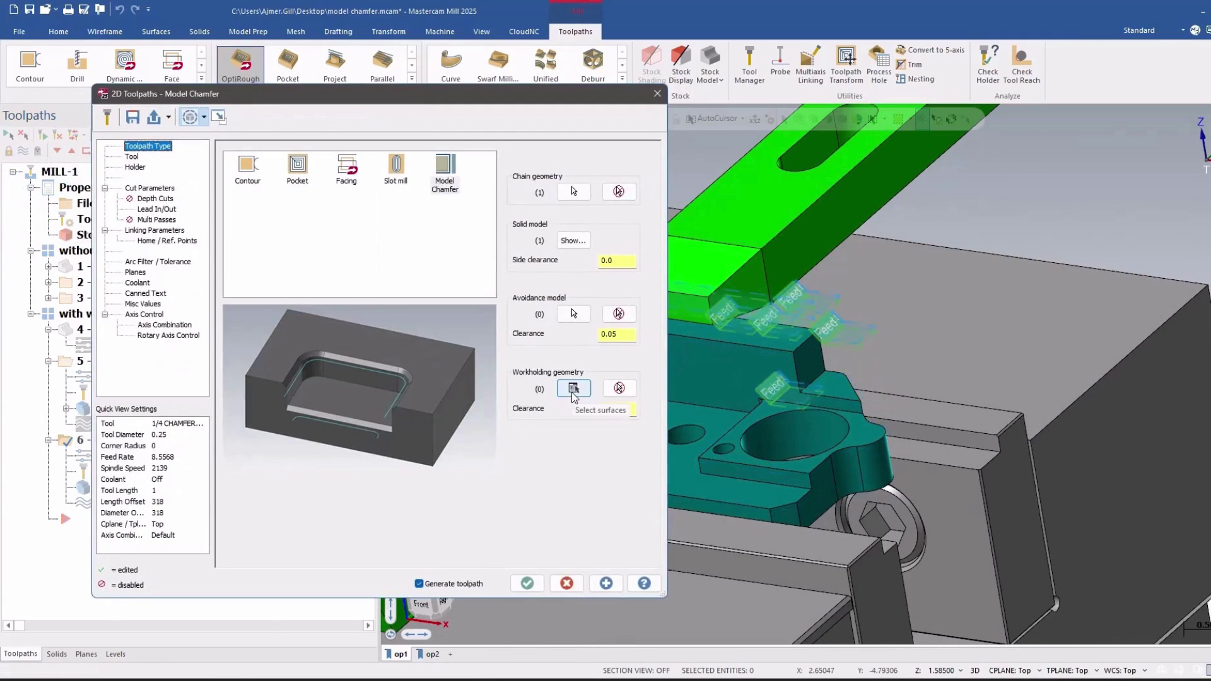
pyautogui.click(572, 389)
pyautogui.click(54, 227)
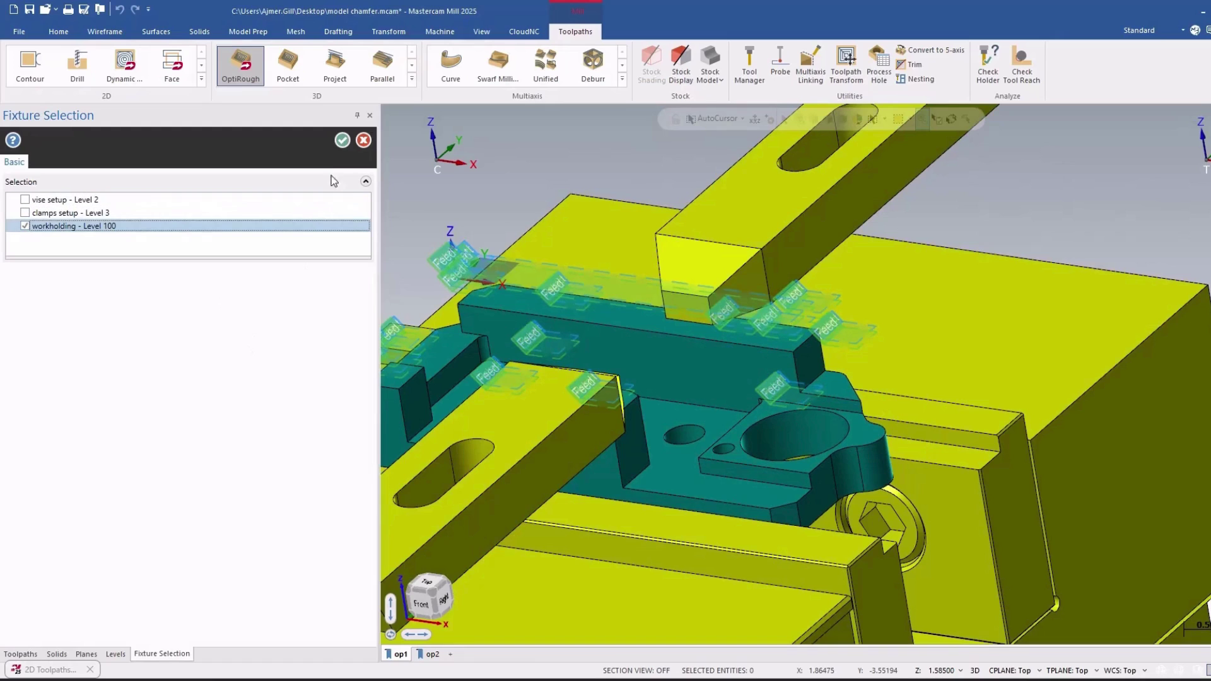
pyautogui.click(342, 140)
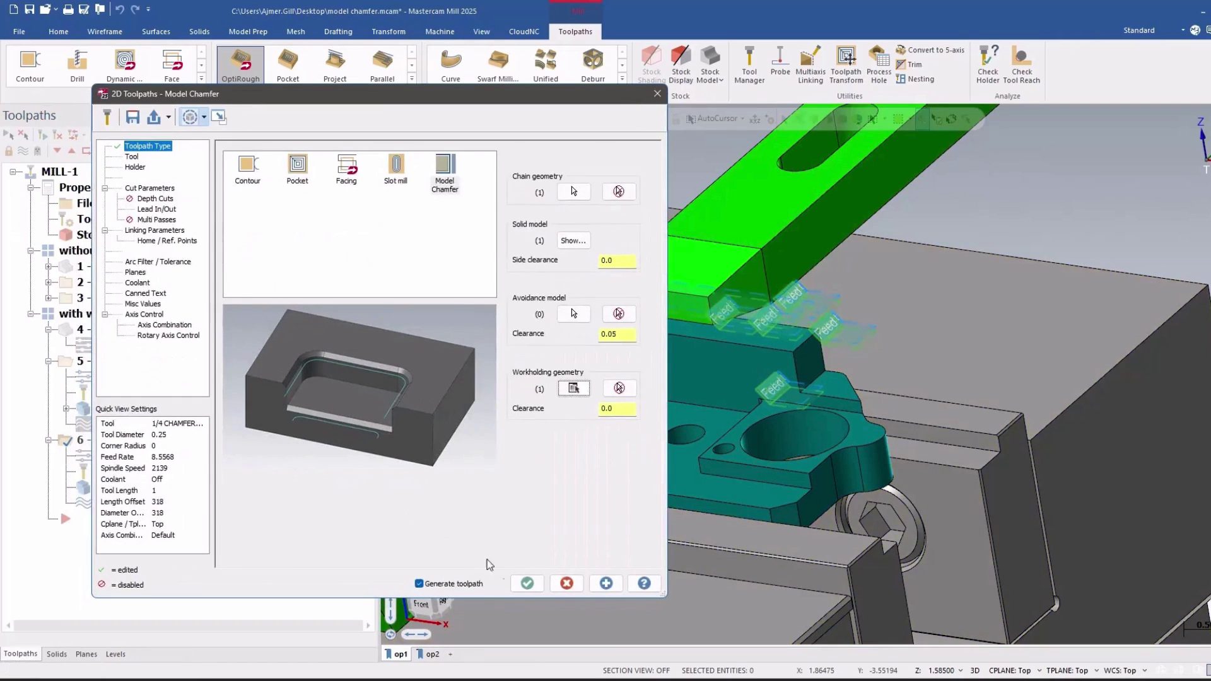
pyautogui.click(527, 583)
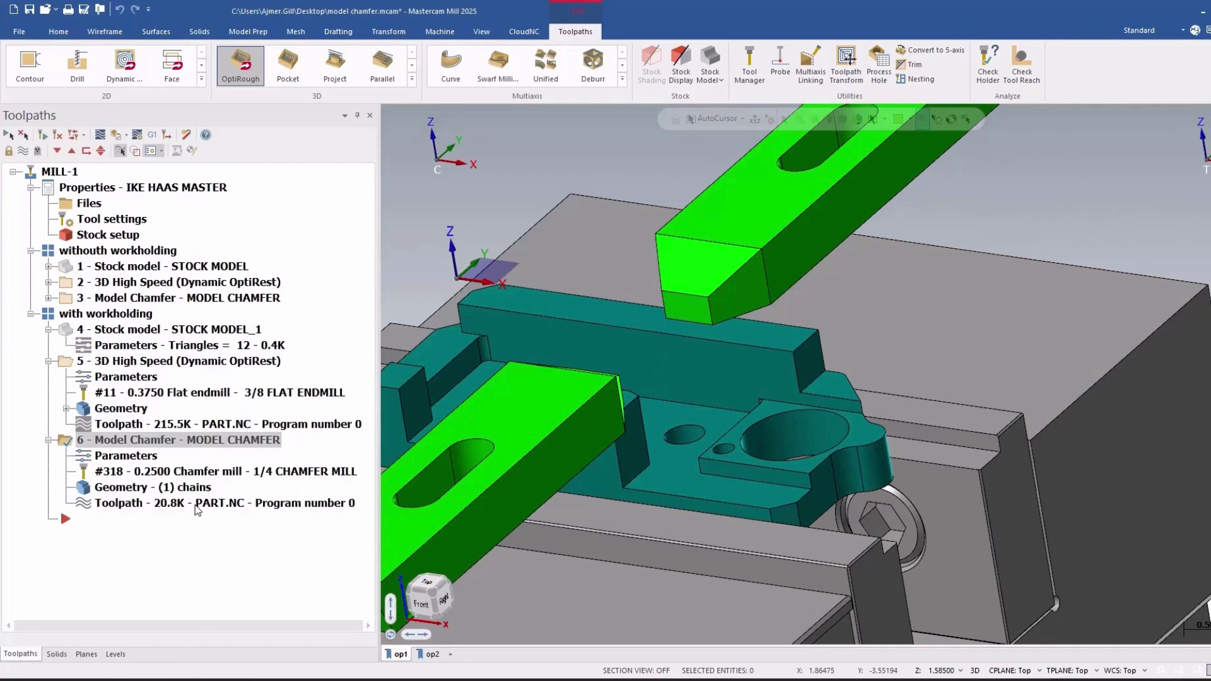
# Backplot the regenerated Model Chamfer toolpath and examine the tool's gap to the rear clamp up close
pyautogui.click(195, 504)
pyautogui.scroll(5, 679, 340)
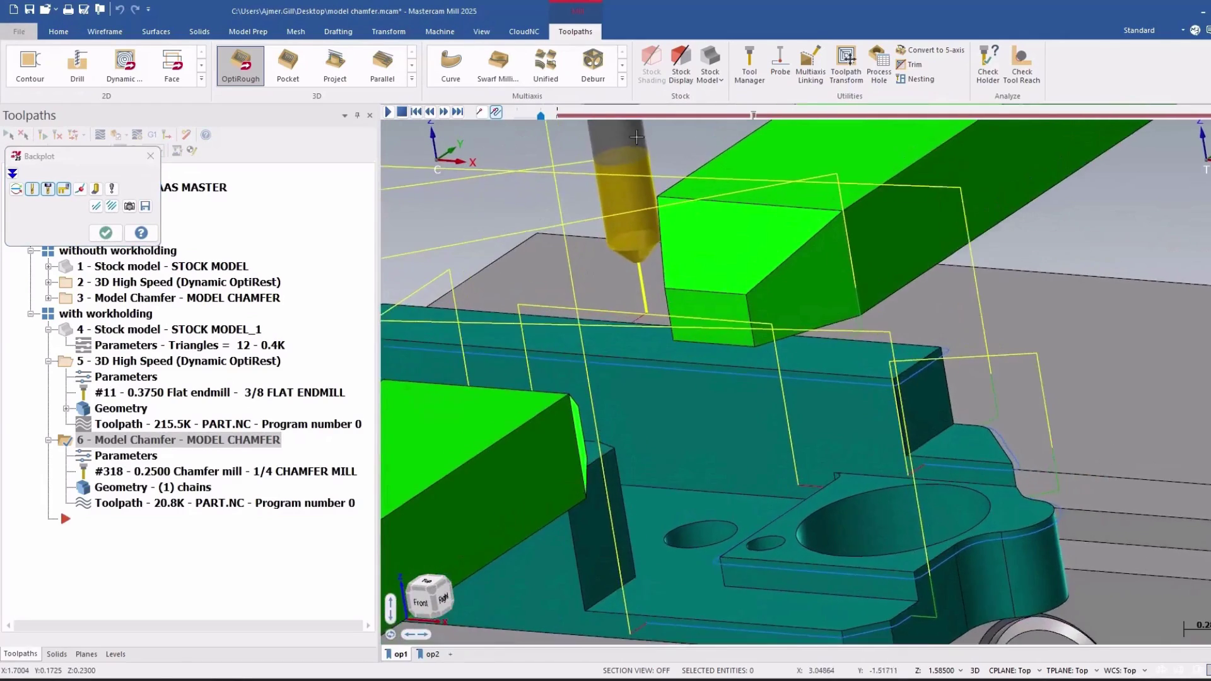
pyautogui.scroll(5, 671, 238)
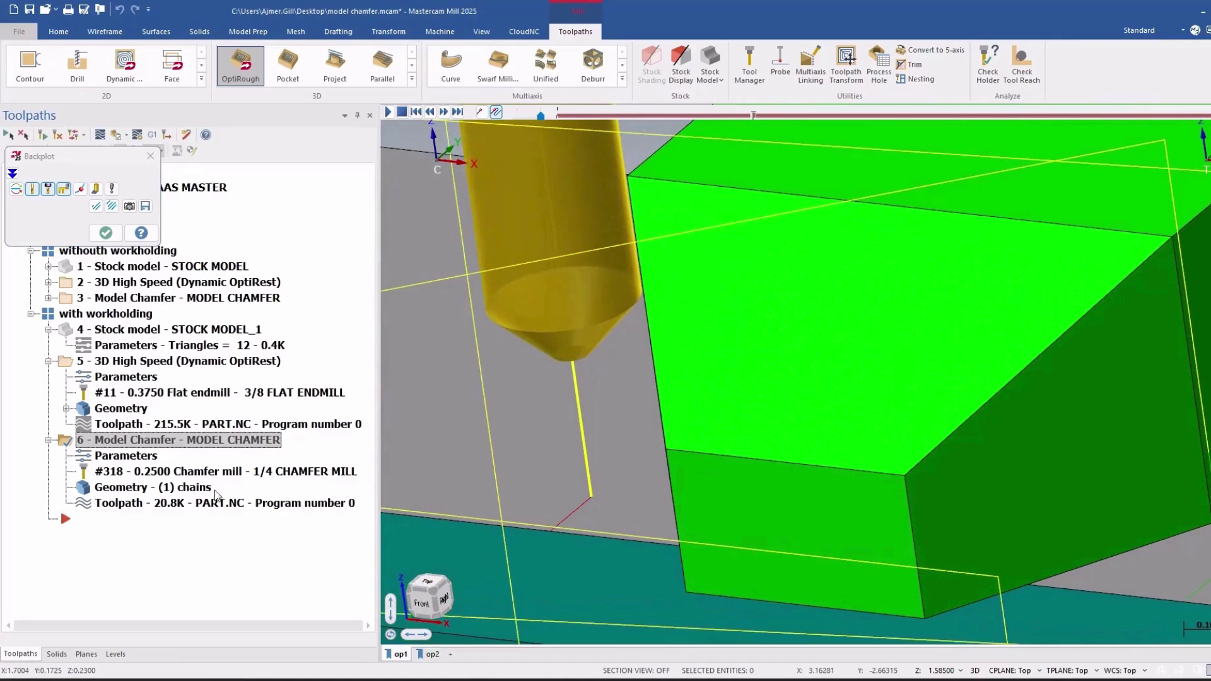
# Change the workholding clearance of the copied Model Chamfer operation and regenerate its toolpath
pyautogui.click(126, 456)
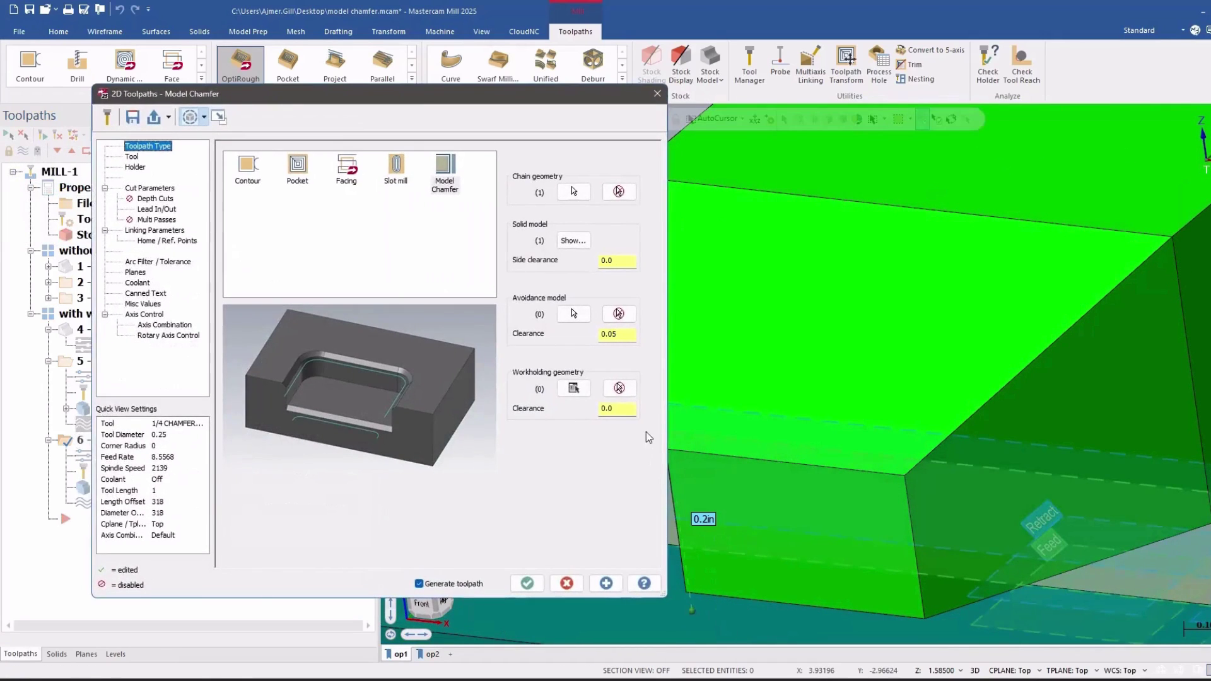
pyautogui.doubleClick(628, 408)
pyautogui.click(527, 583)
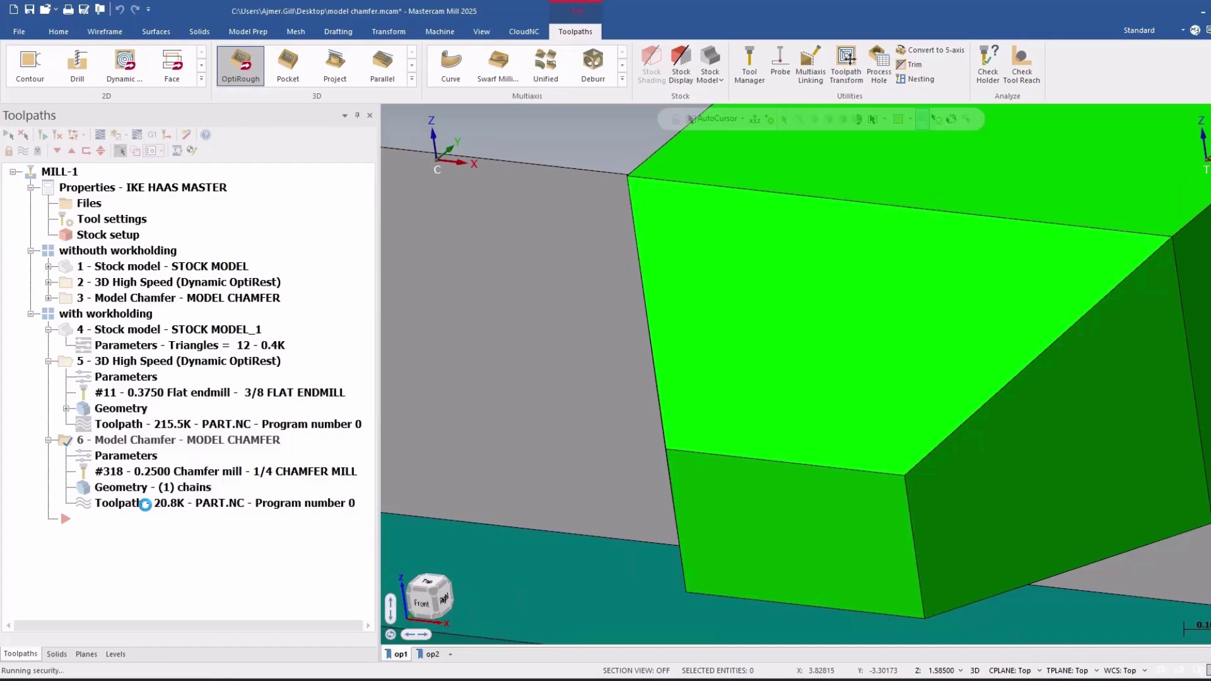
# Backplot the Model Chamfer toolpath with the changed workholding clearance and step through its motion around both clamps
pyautogui.click(145, 503)
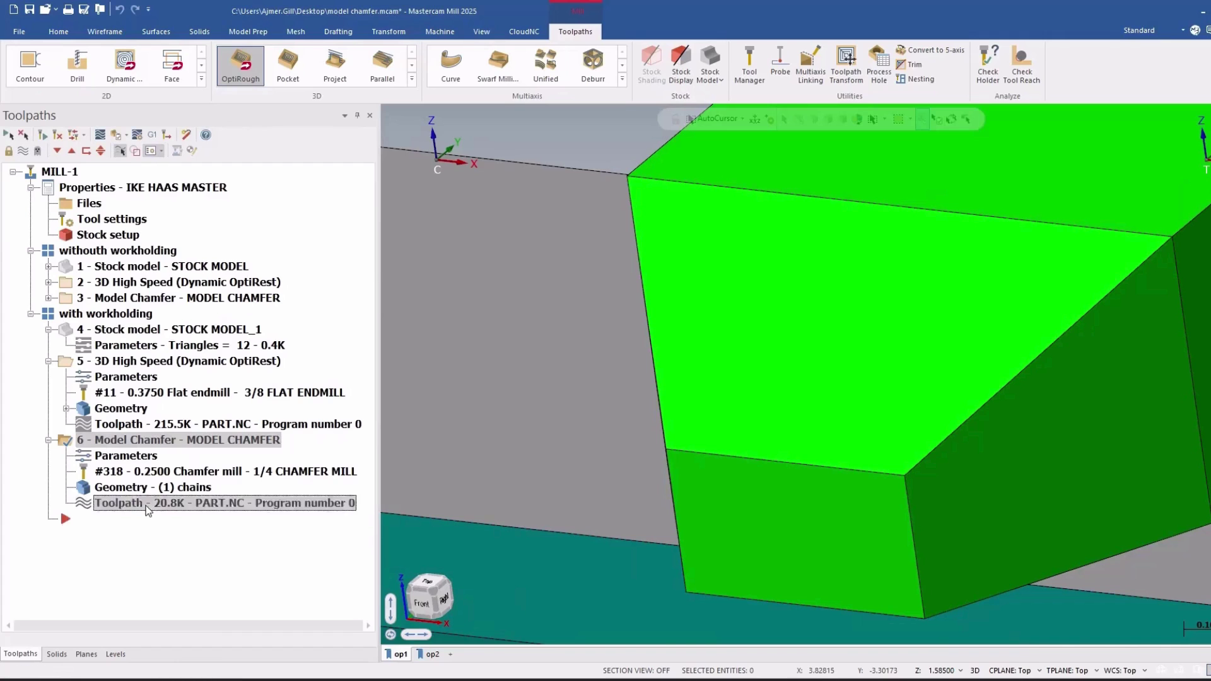
pyautogui.scroll(-3, 723, 437)
pyautogui.click(694, 442)
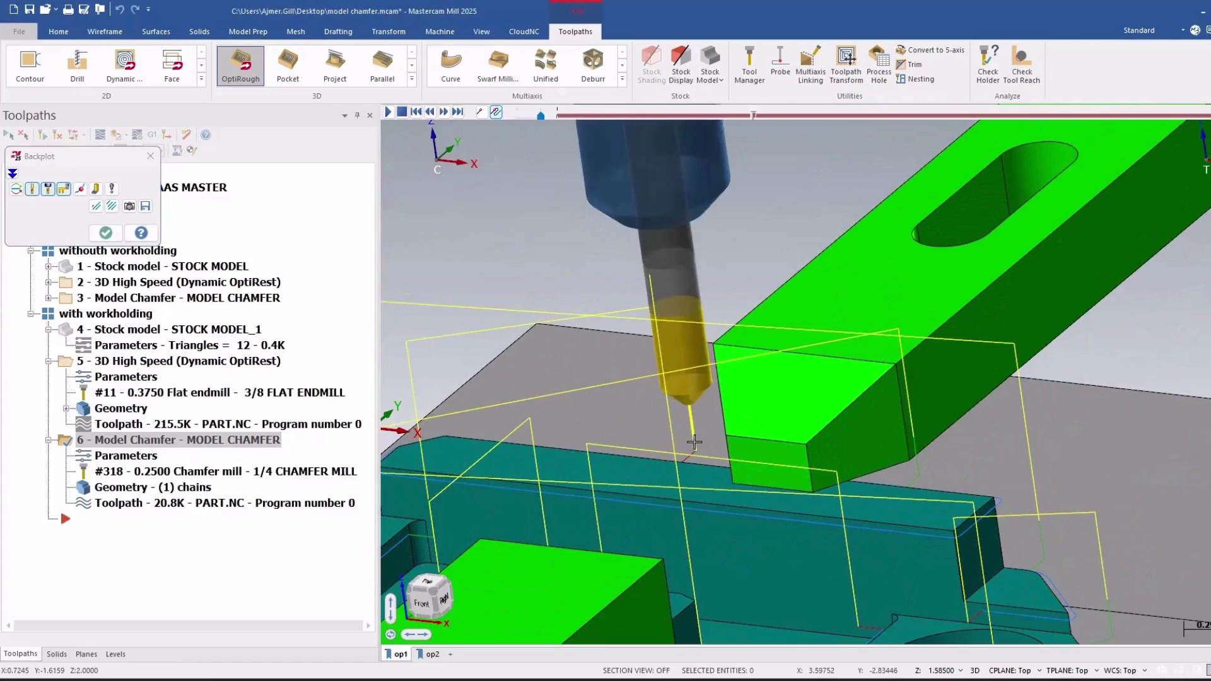
pyautogui.moveTo(693, 441)
pyautogui.mouseDown(button='middle')
pyautogui.moveTo(757, 454)
pyautogui.moveTo(790, 492)
pyautogui.moveTo(707, 478)
pyautogui.mouseUp(button='middle')
pyautogui.press('s')
pyautogui.press('s')
pyautogui.press('s')
pyautogui.scroll(-1, 741, 435)
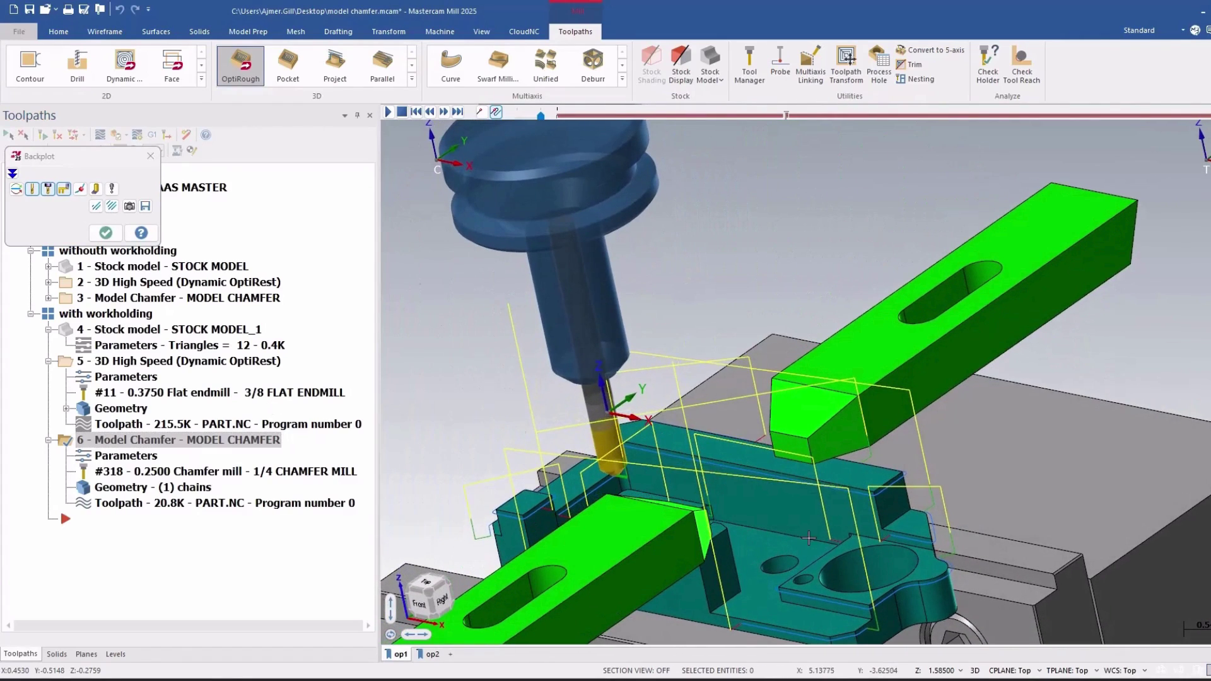